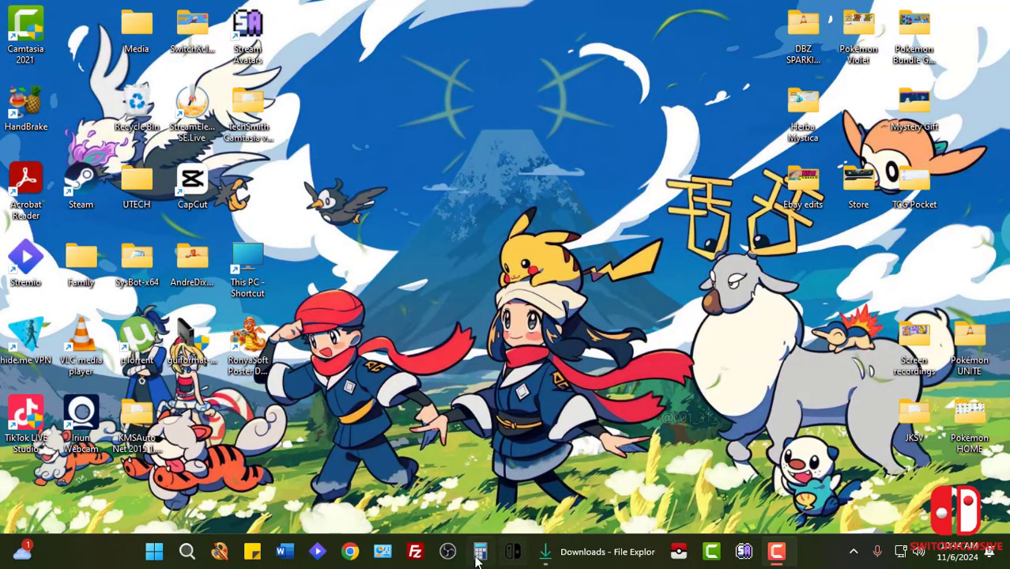
Launch Google Chrome with the second profile in a maximized window.
left_click(350, 551)
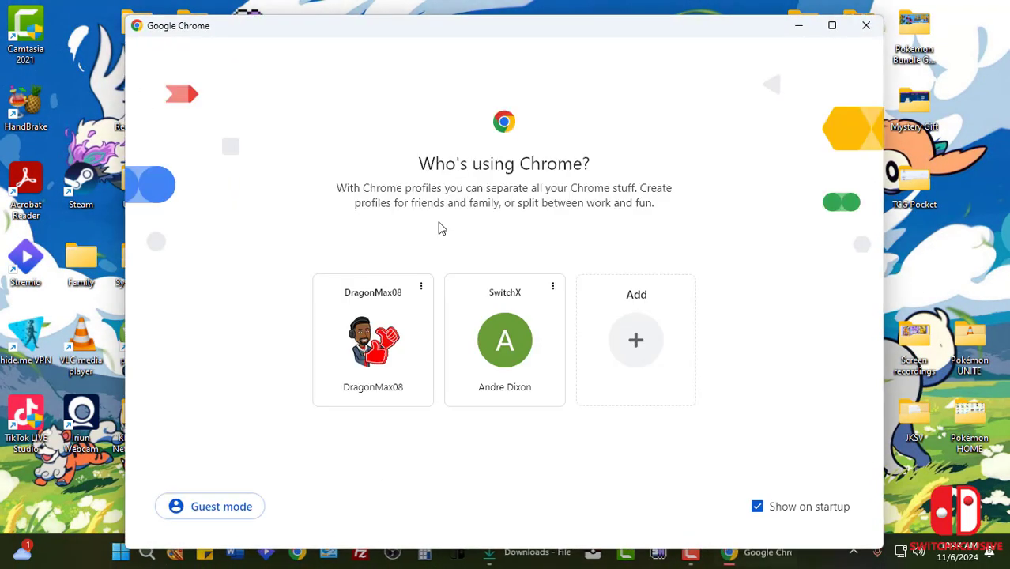
left_click(474, 343)
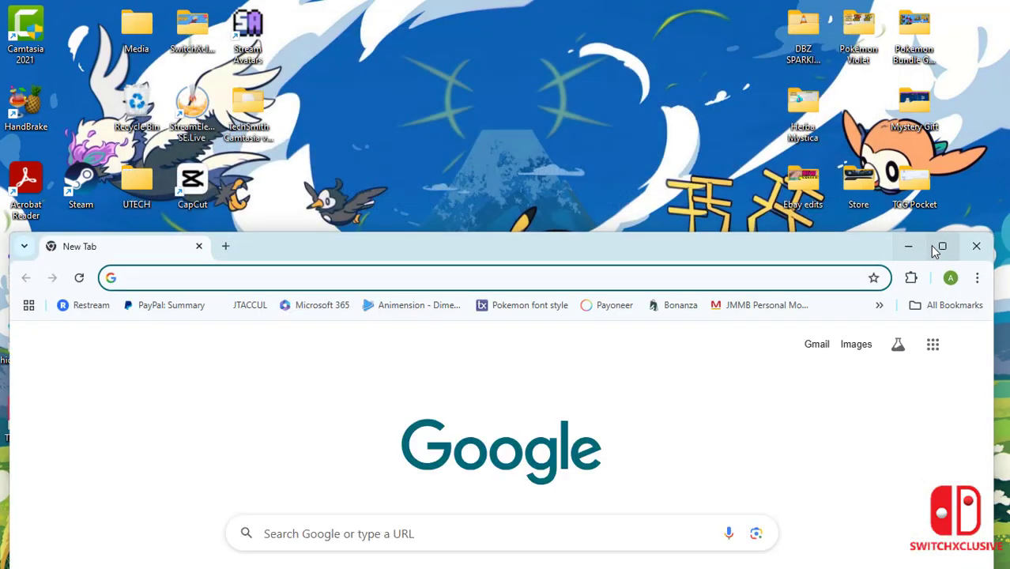
left_click(938, 247)
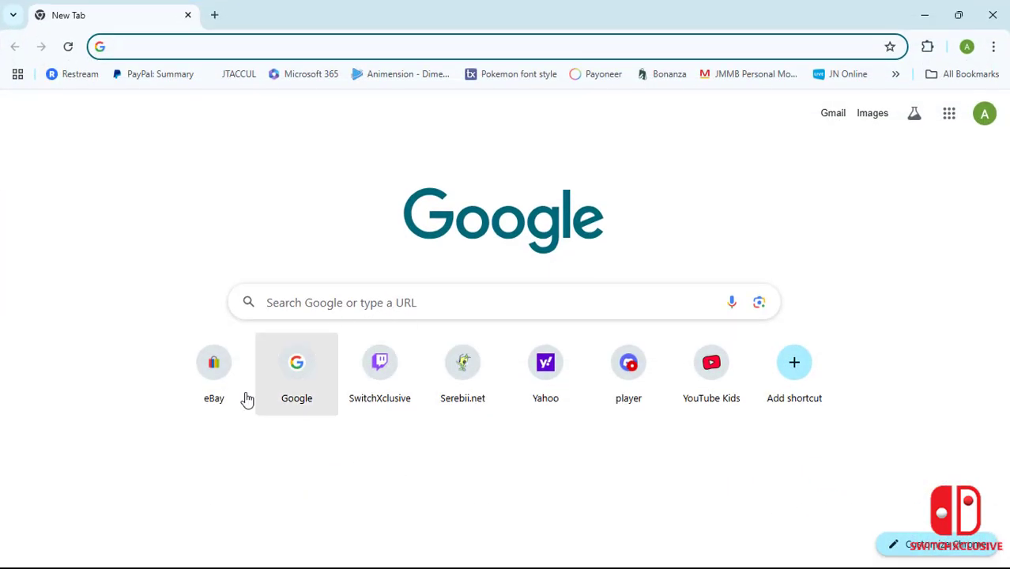
Search Google for 'download bluestacks' and download the BlueStacks 10 installer from bluestacks.com.
left_click(296, 377)
left_click(343, 229)
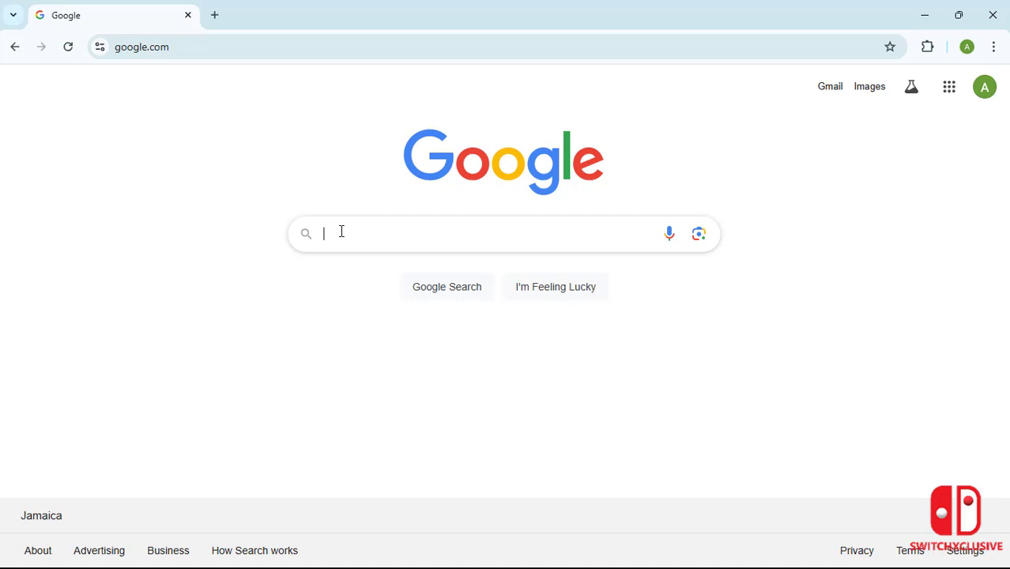
type("download blue")
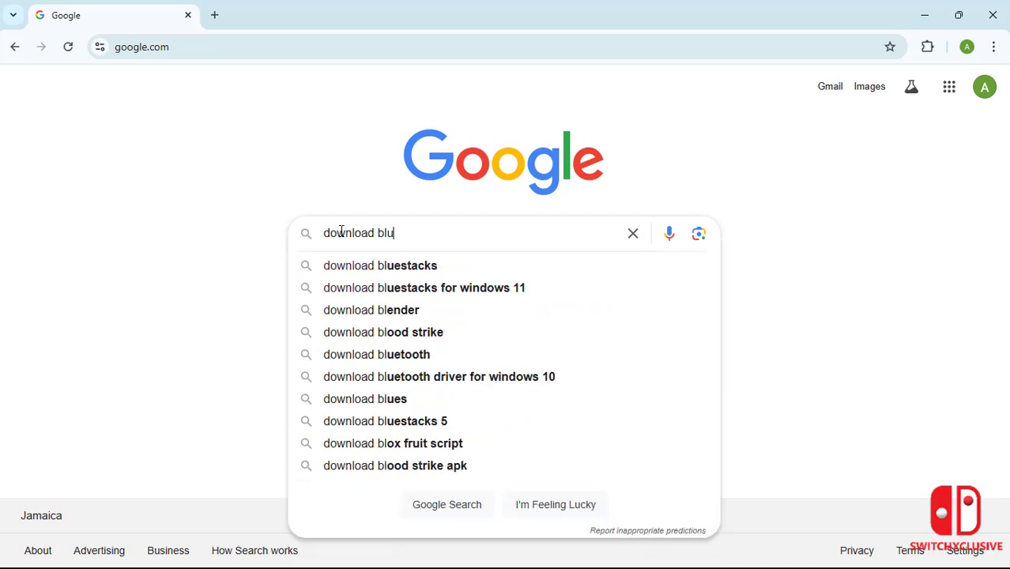
left_click(373, 265)
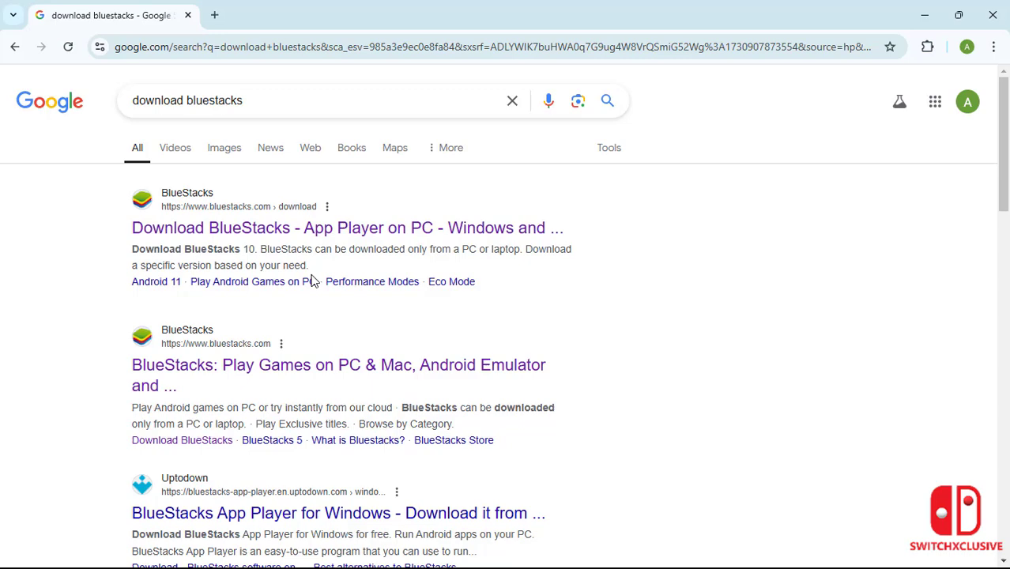
left_click(253, 230)
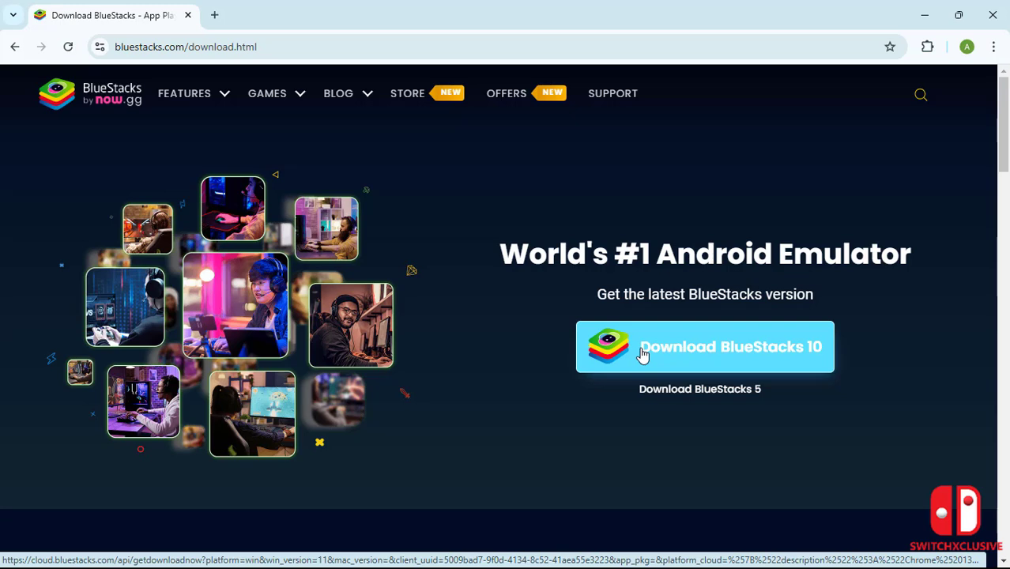
left_click(643, 355)
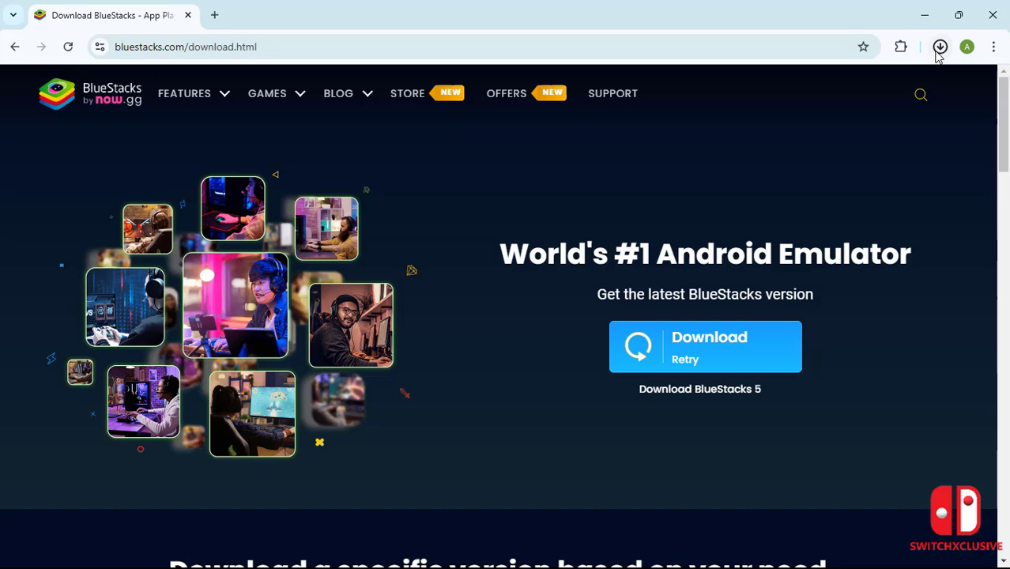
left_click(939, 51)
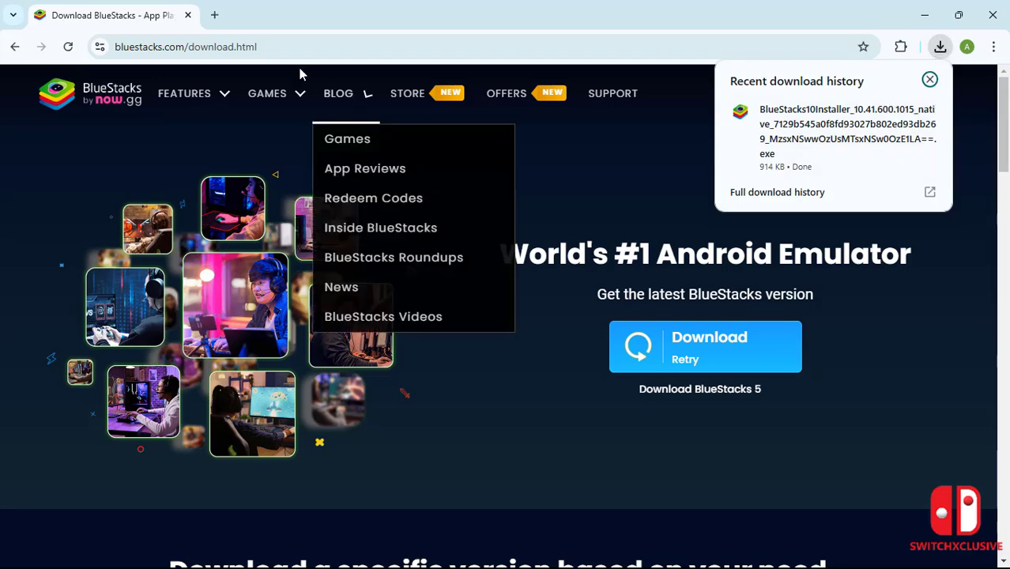
In a new tab, search 'download pokemon tcg pocket apk' and start the APKPure 1.0.6 XAPK download.
left_click(214, 15)
left_click(294, 368)
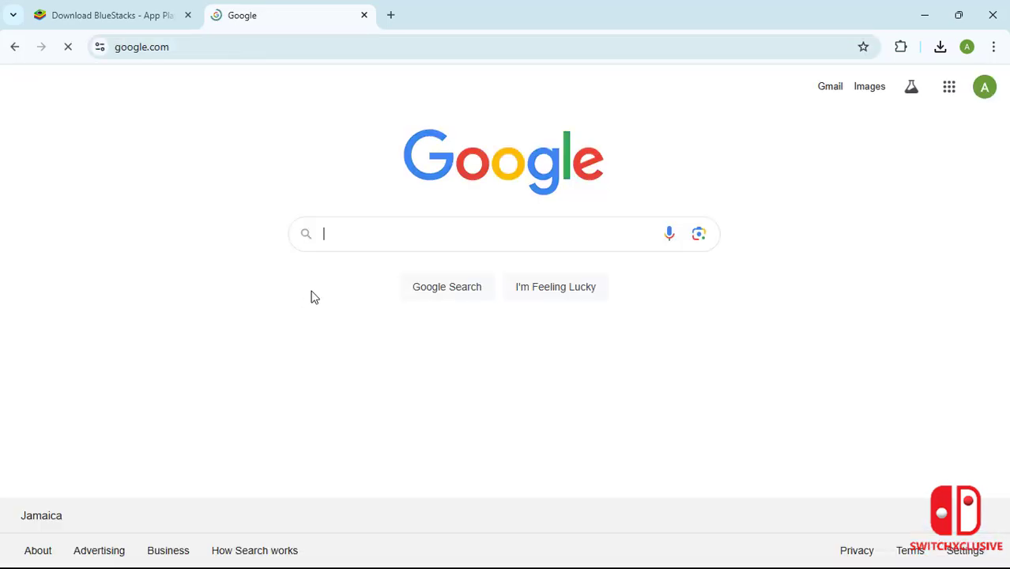
type("do")
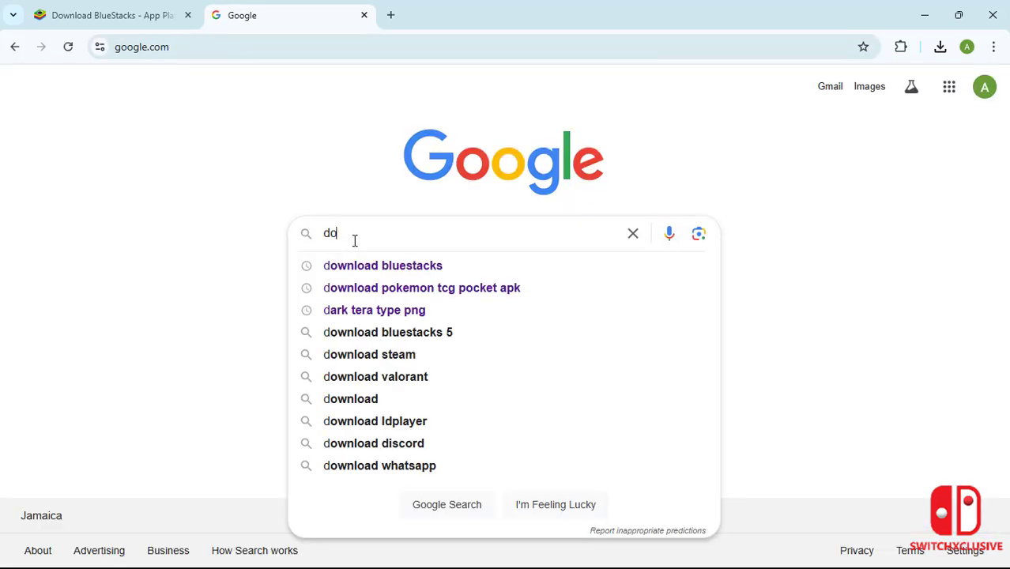
type("wnloa")
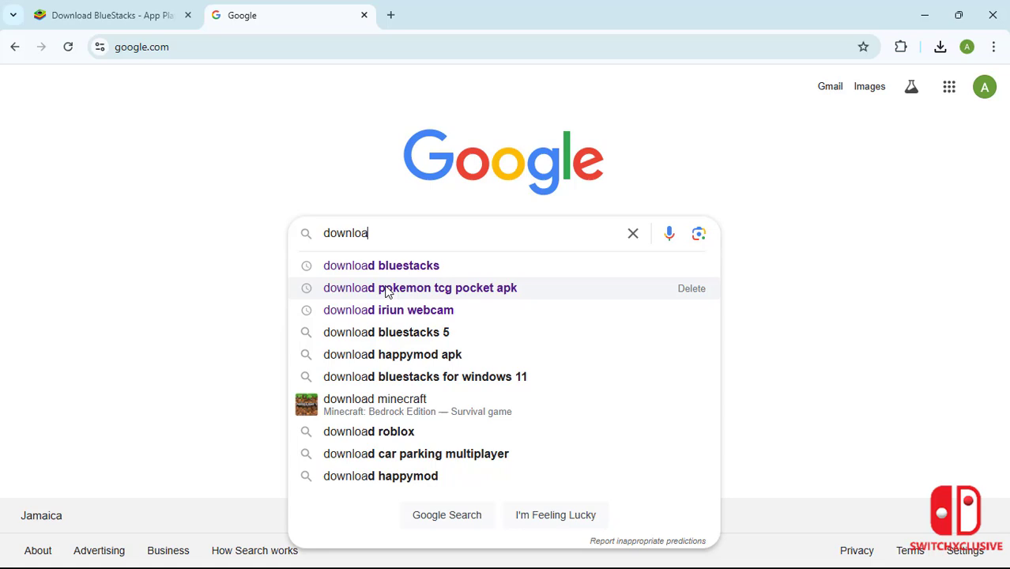
left_click(387, 290)
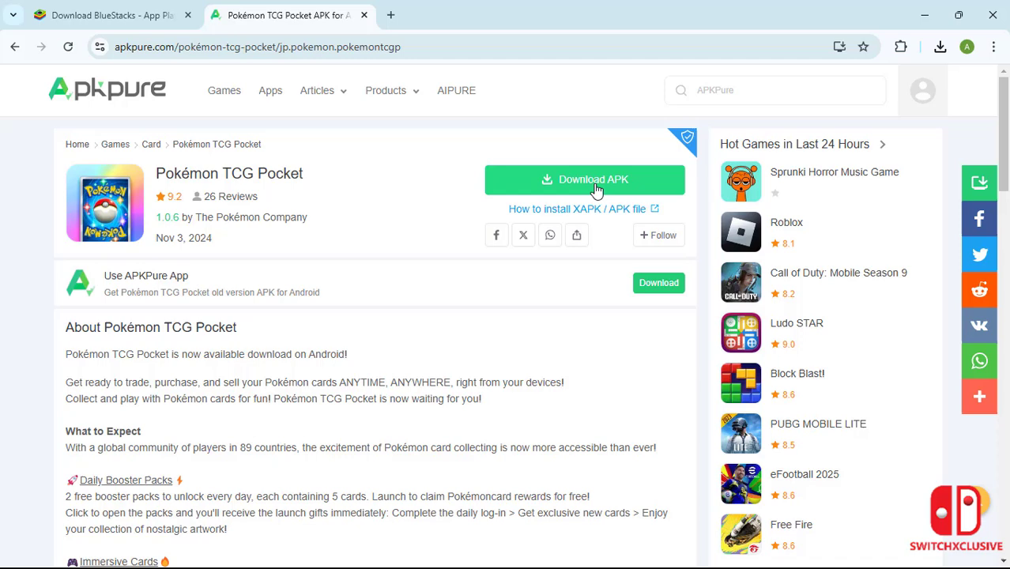
left_click(593, 180)
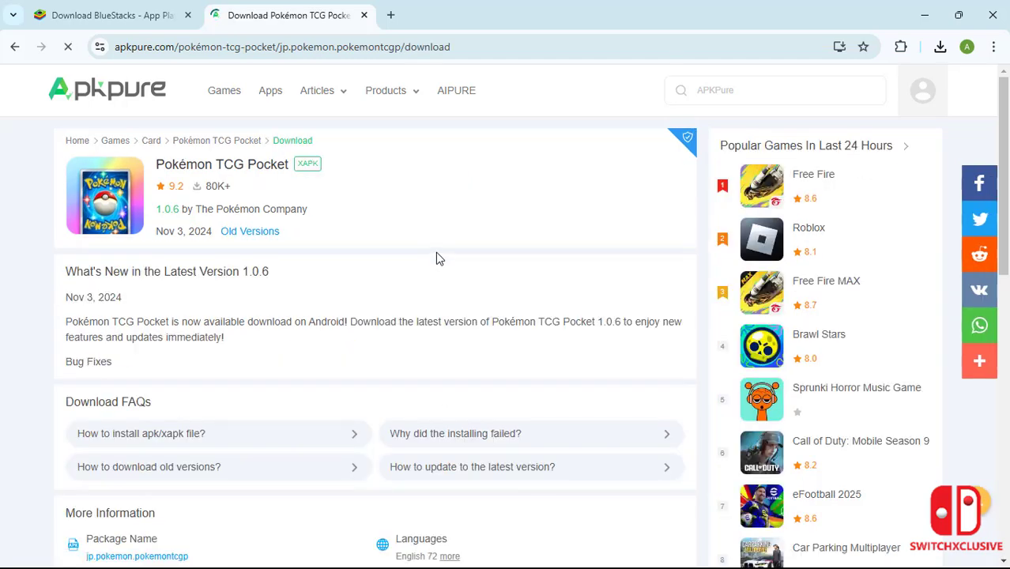
scroll(436, 255, "down", 4)
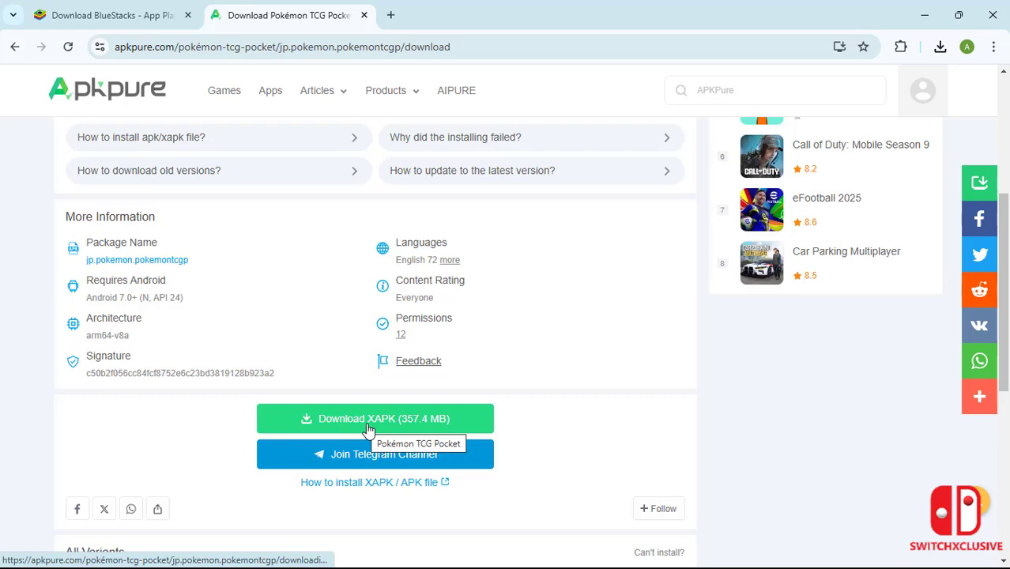
left_click(368, 428)
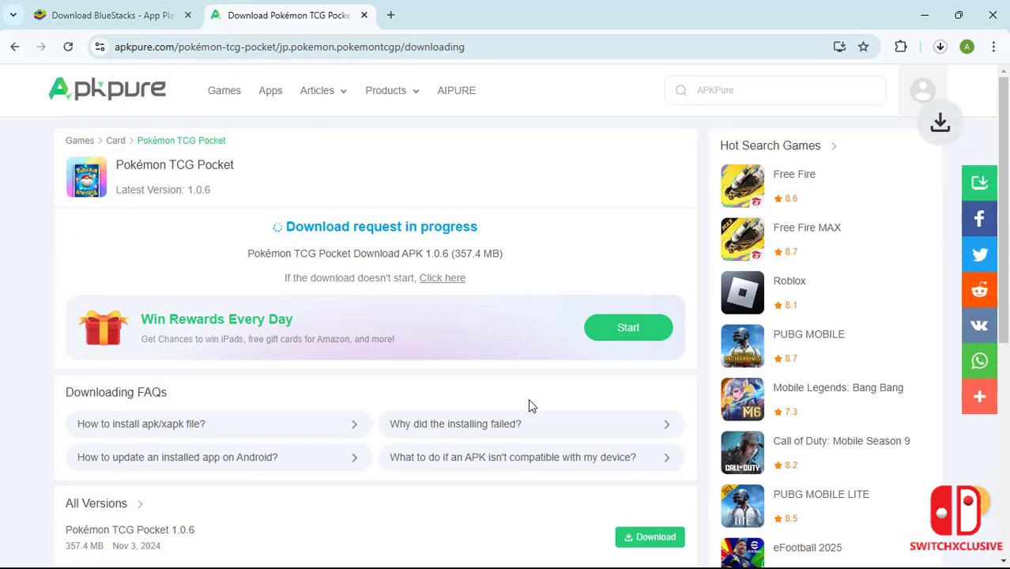
left_click(939, 47)
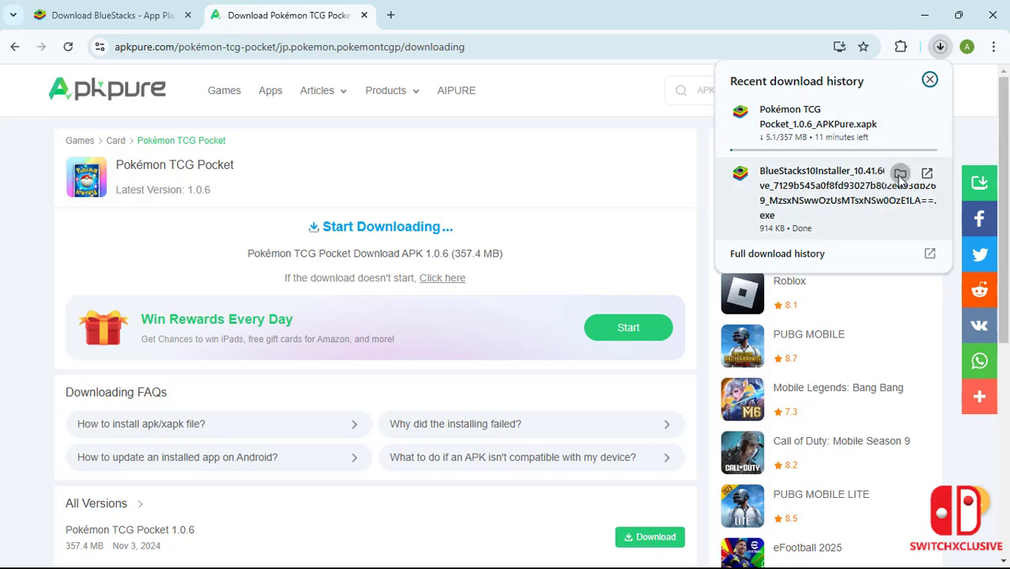
Run the BlueStacks installer from the Downloads folder, choose Install now, and accept the terms.
left_click(900, 175)
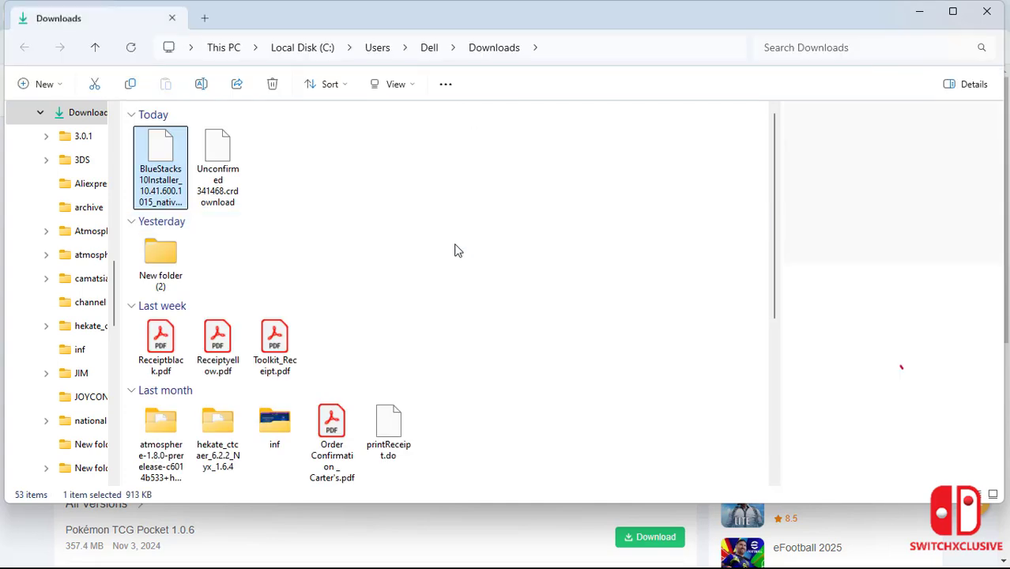
double_click(161, 168)
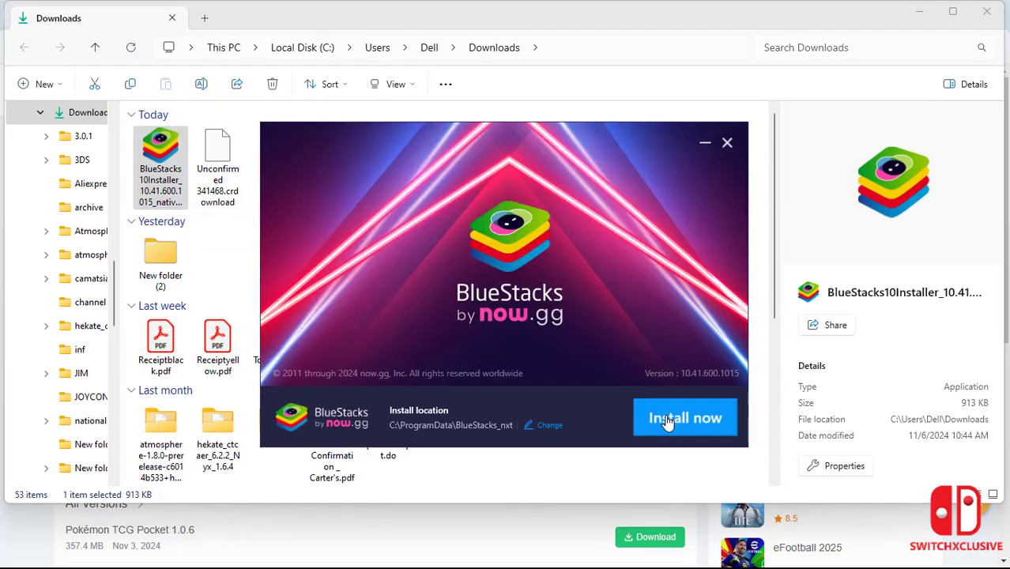
left_click(668, 423)
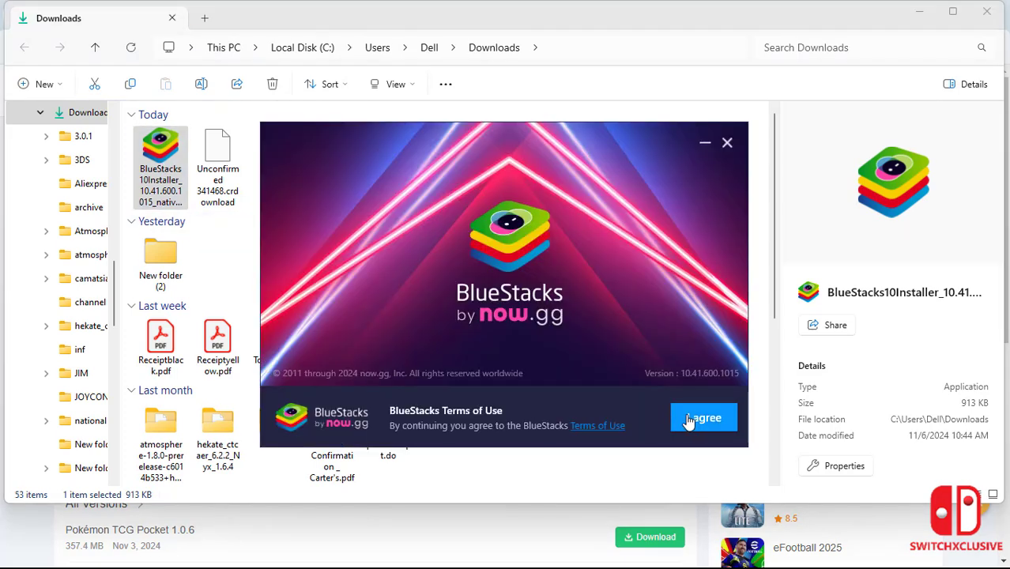
left_click(699, 425)
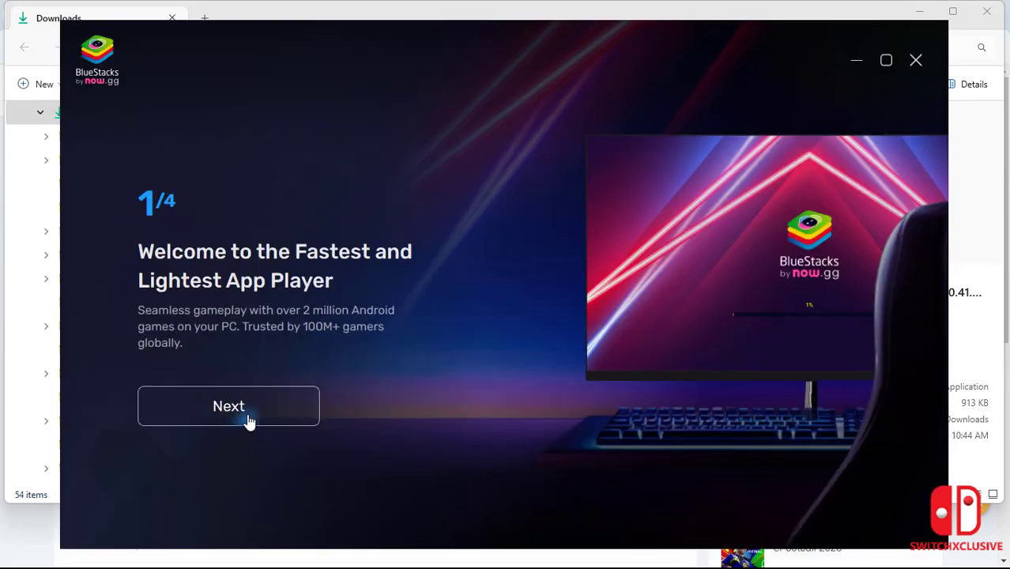
Finish the four-page BlueStacks welcome tour and go to the My Games page.
left_click(248, 421)
left_click(277, 425)
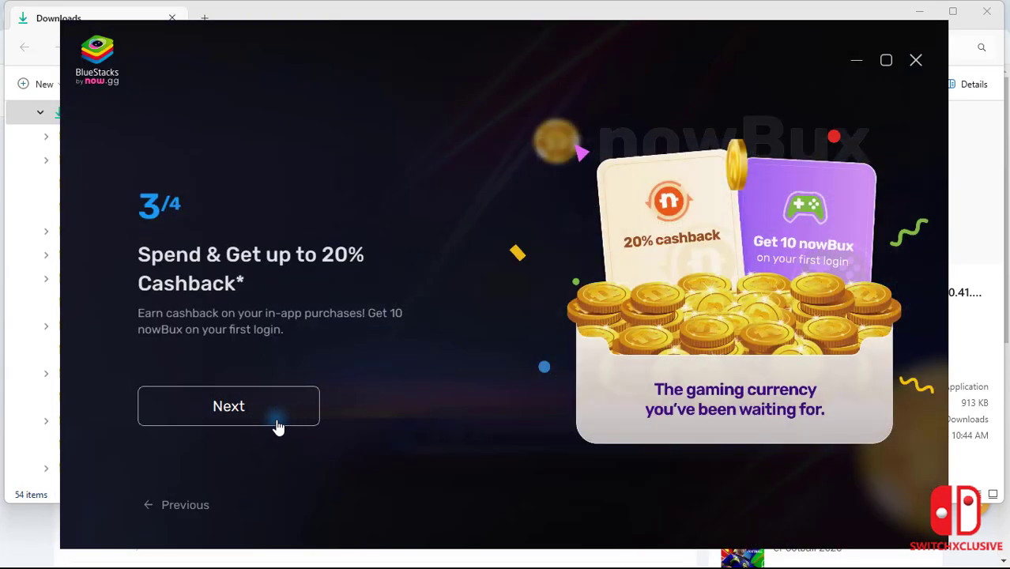
left_click(277, 423)
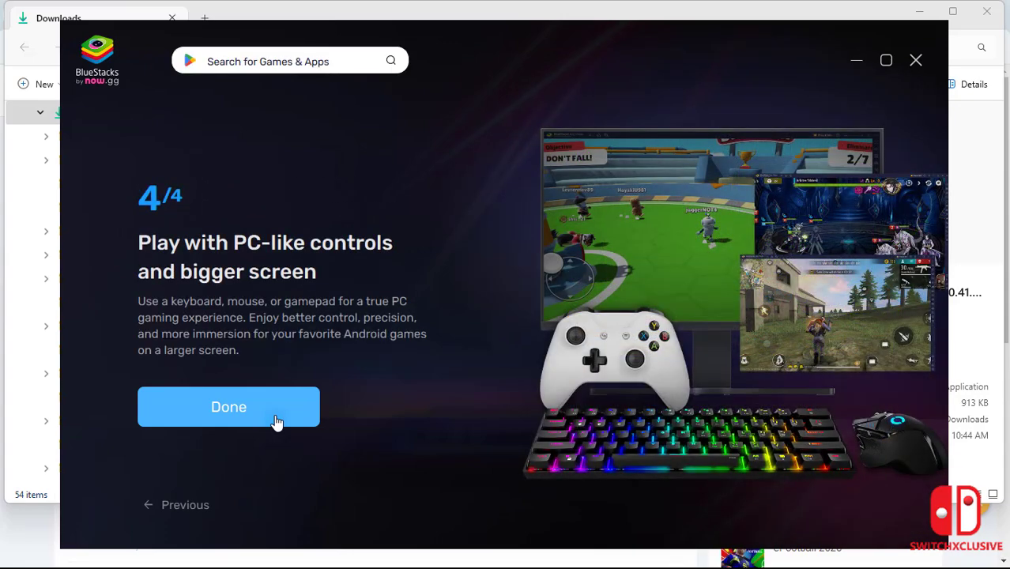
left_click(278, 423)
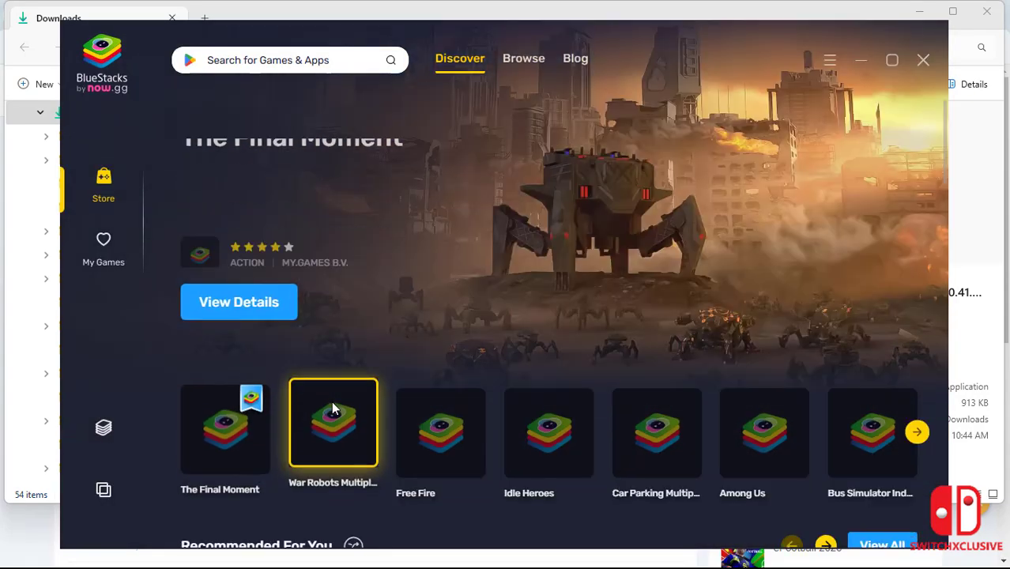
left_click(55, 245)
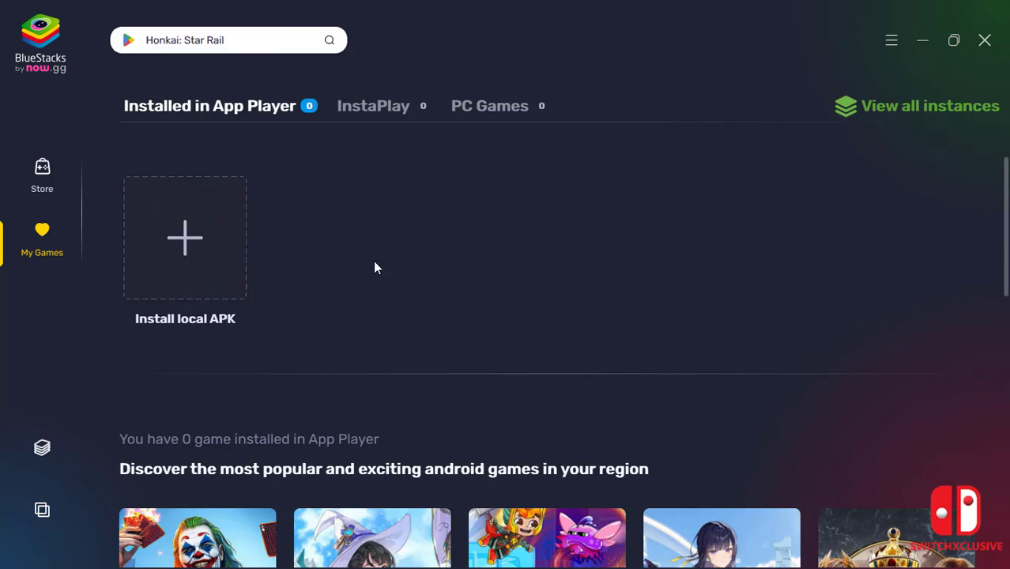
Install the Pokémon TCG Pocket .xapk from Downloads through Install local APK.
left_click(196, 251)
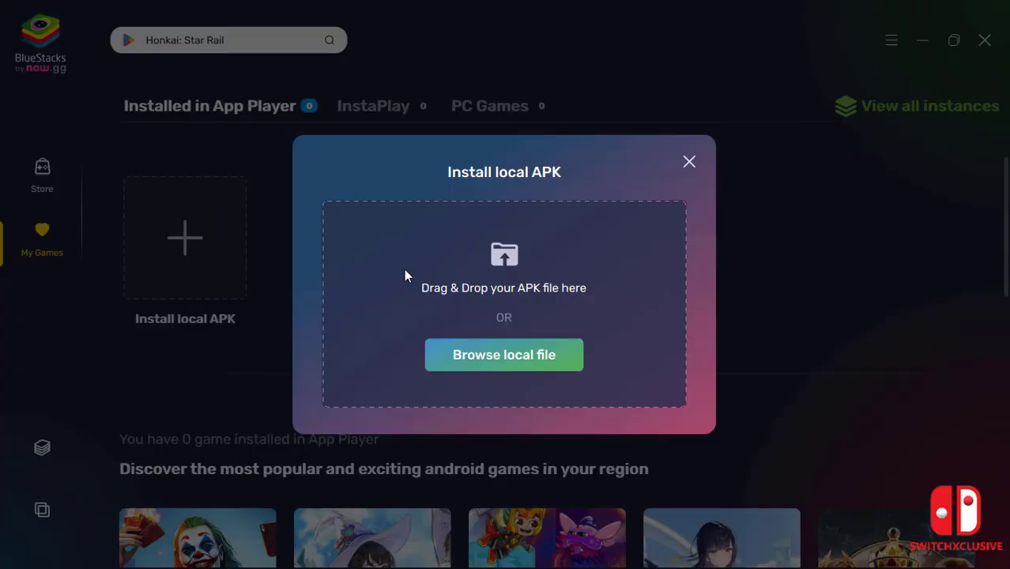
left_click(507, 356)
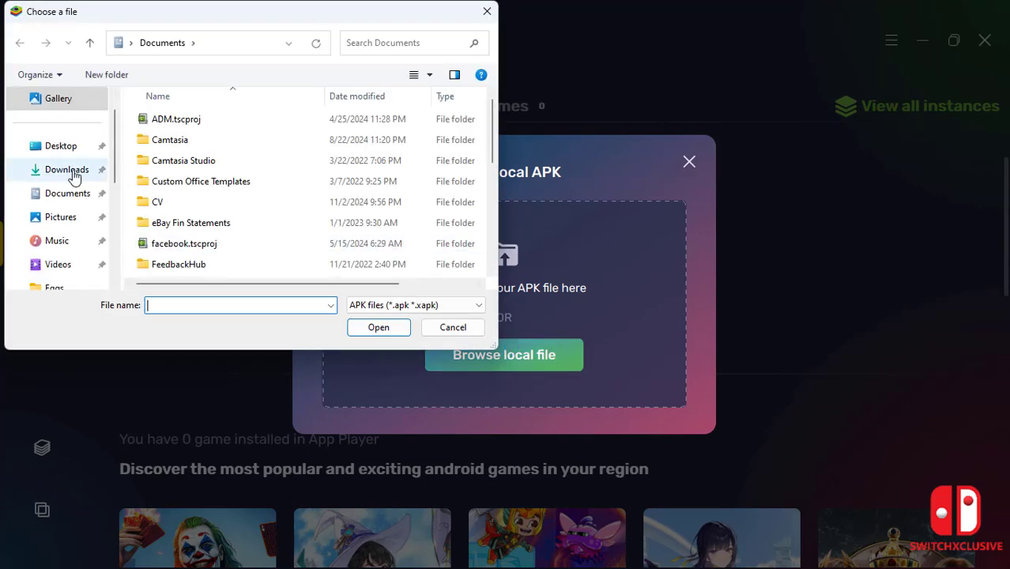
left_click(75, 174)
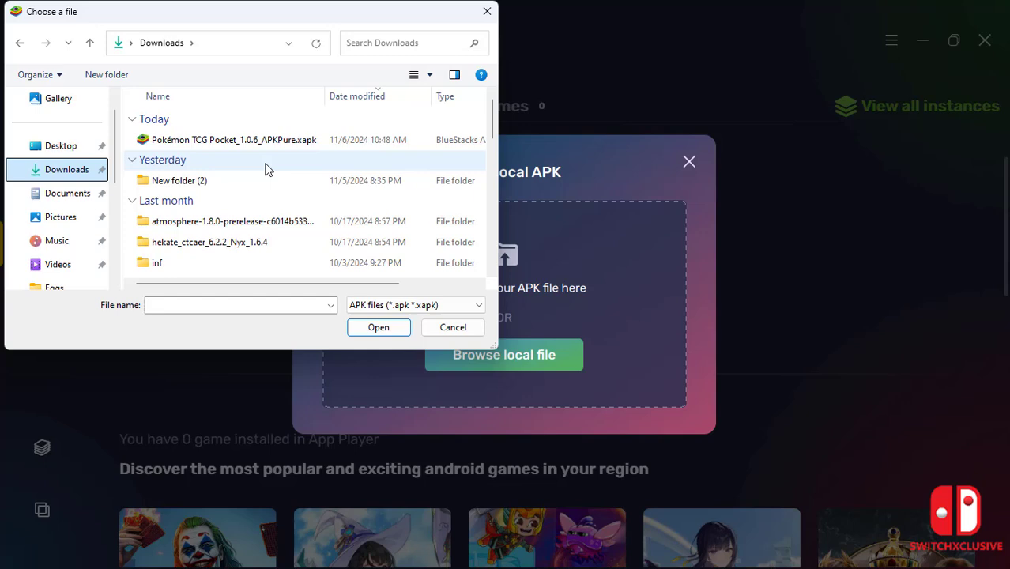
left_click(270, 143)
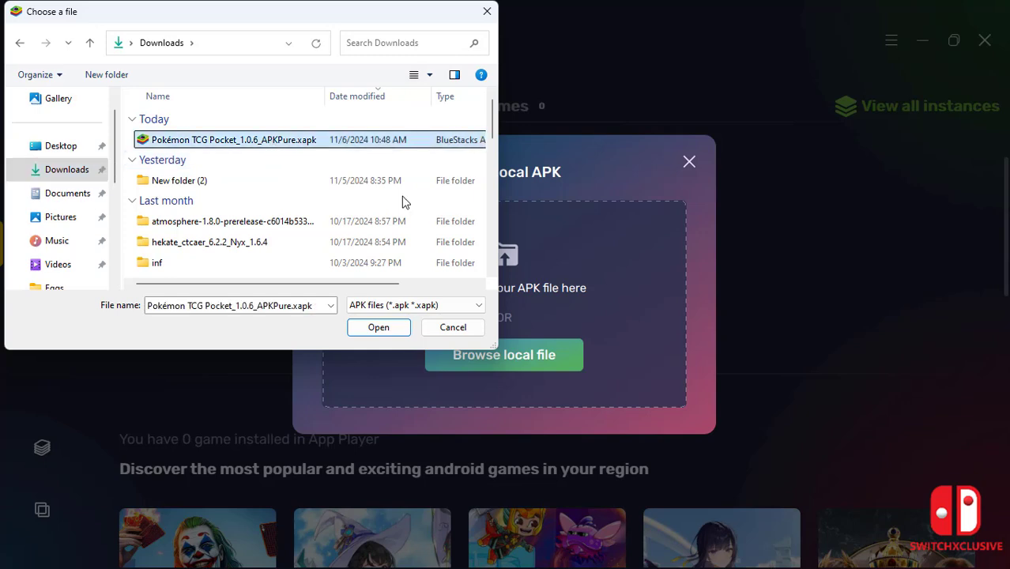
left_click(381, 329)
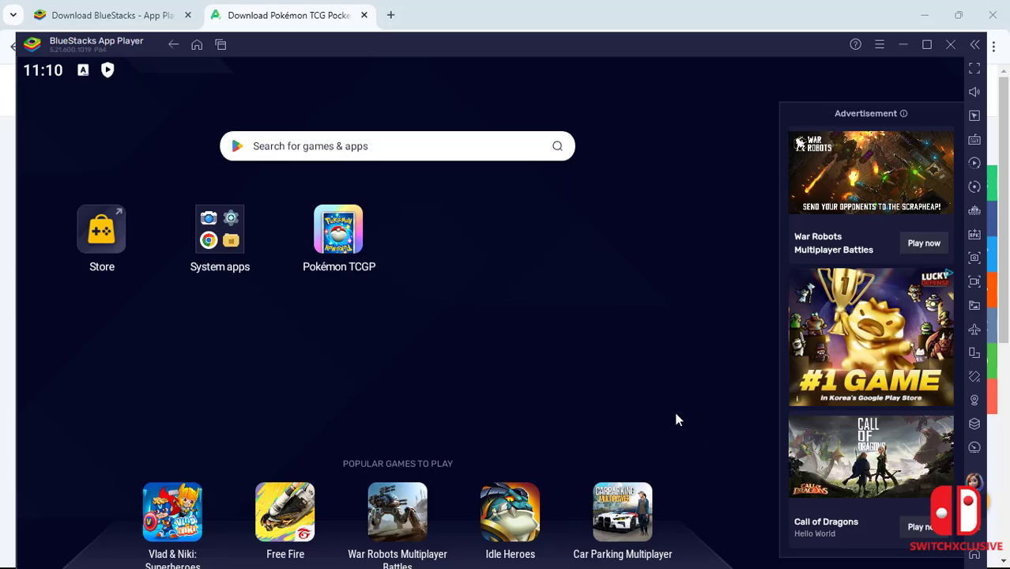
Set memory to High (8 GB), keep High Performance mode and Medium (2 Cores) CPU, then save.
key("ctrl+shift+i")
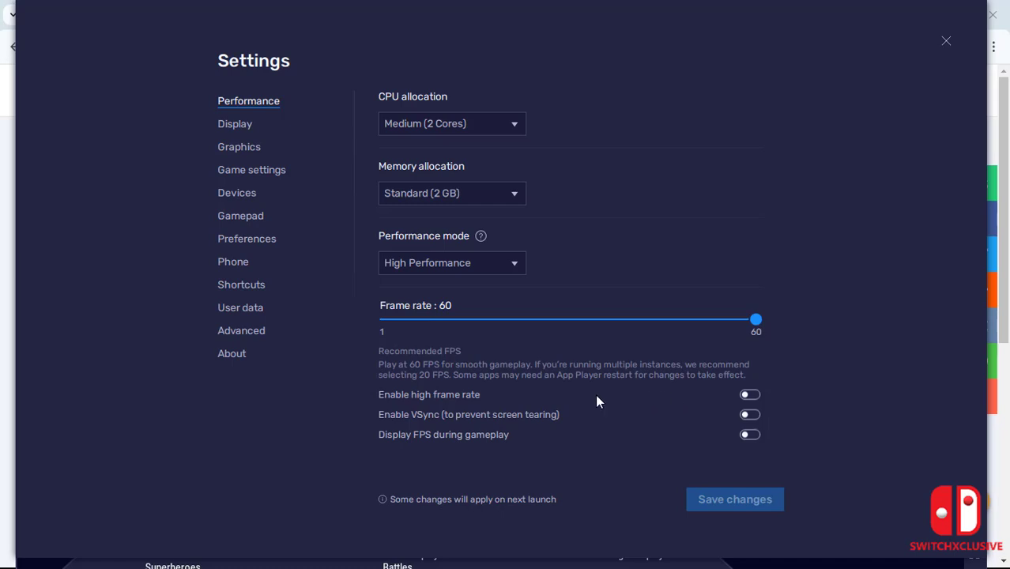
left_click(474, 266)
left_click(449, 309)
left_click(457, 199)
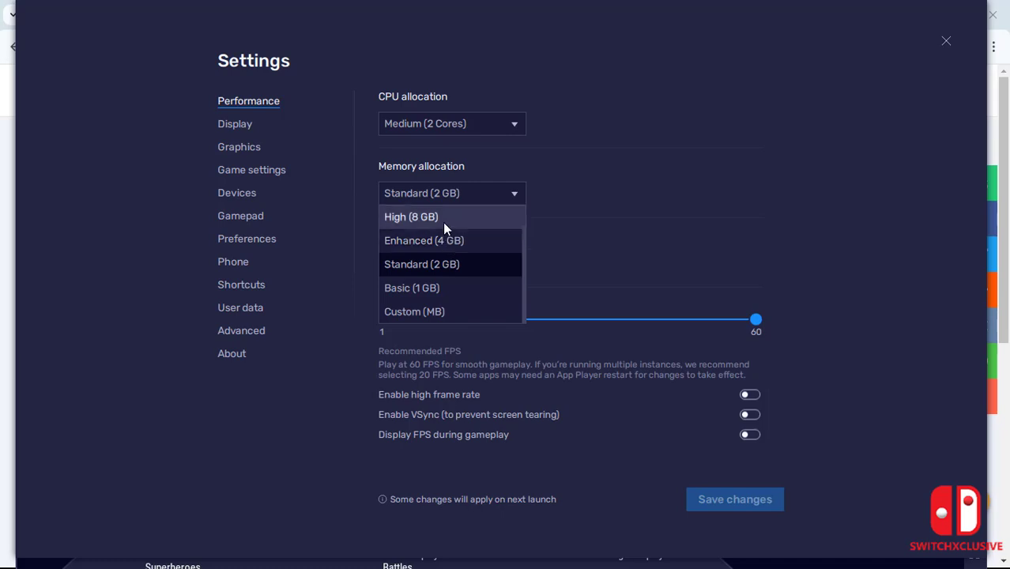
left_click(443, 222)
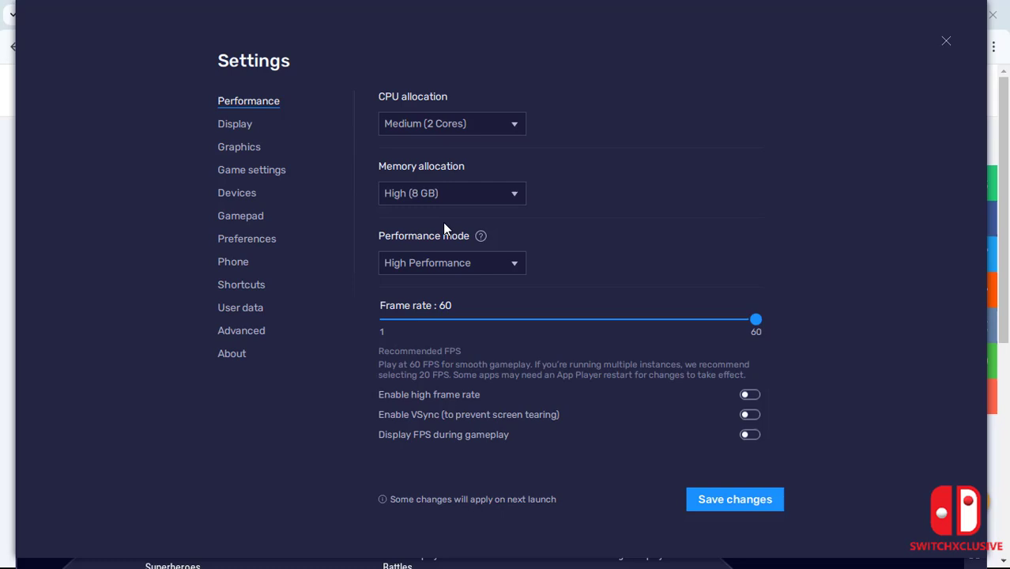
left_click(456, 124)
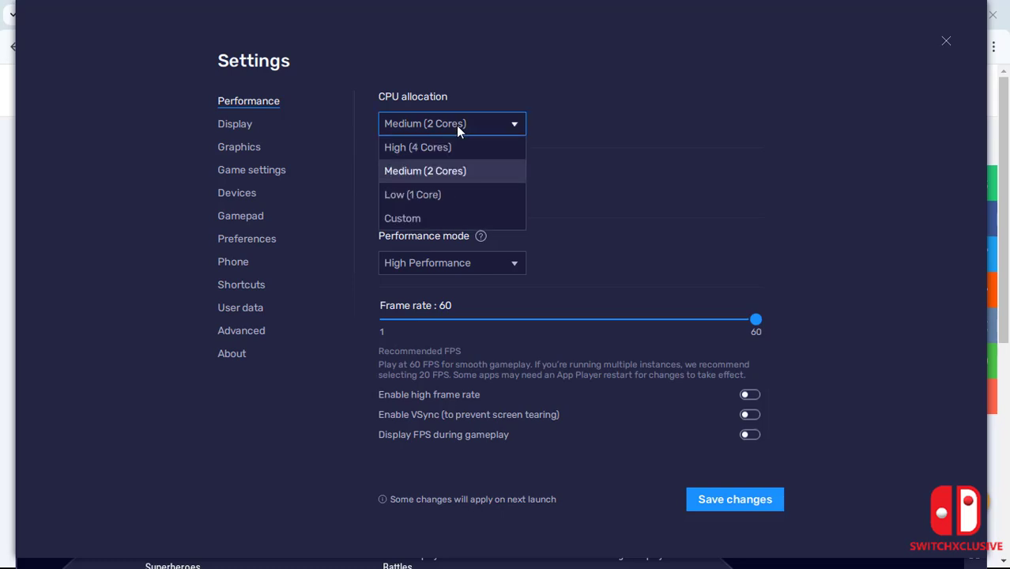
left_click(445, 172)
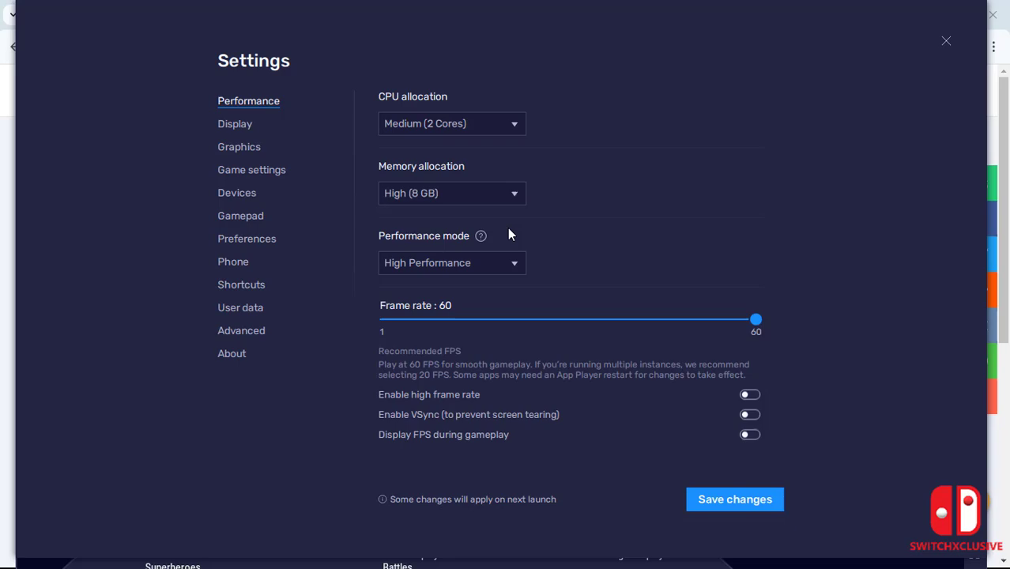
left_click(714, 509)
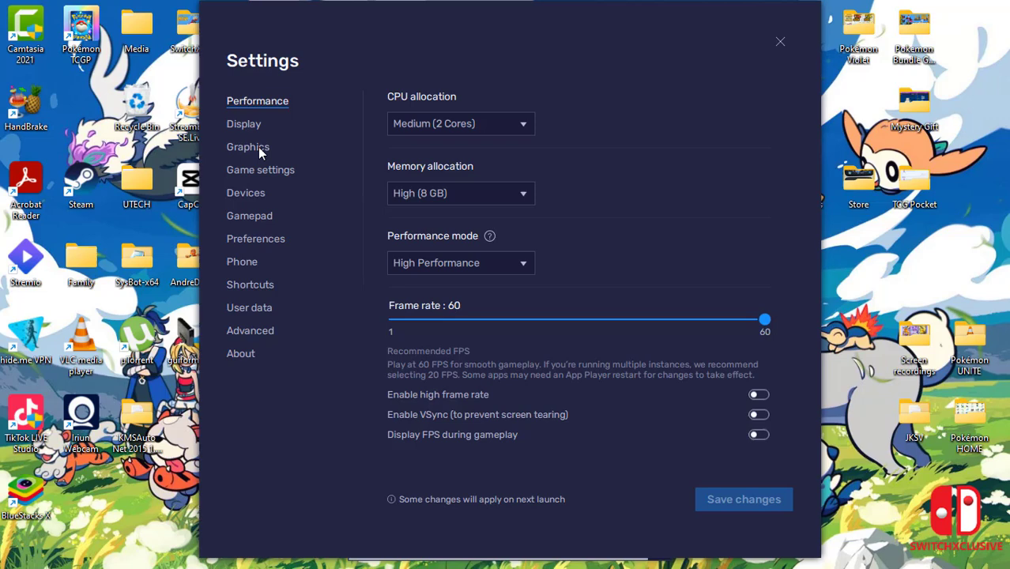
Open the BlueStacks graphics settings.
left_click(259, 149)
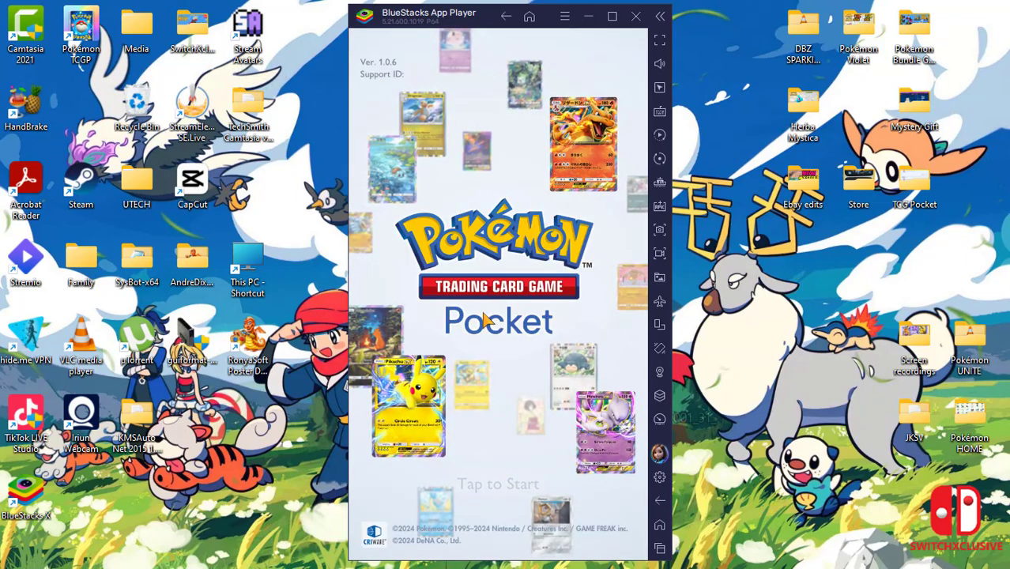
Start the game and submit and confirm the region and birth month and year.
left_click(514, 348)
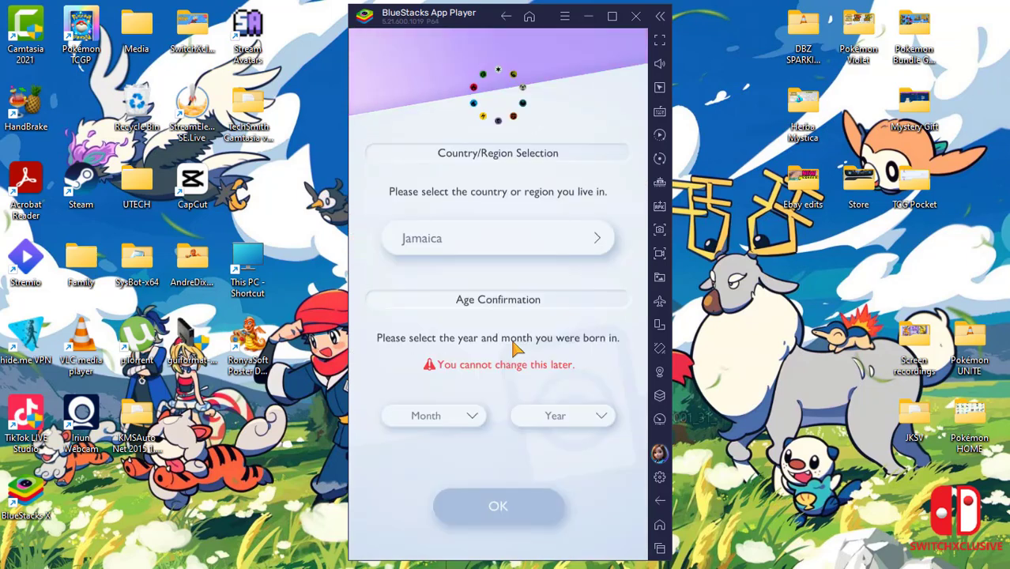
left_click(519, 507)
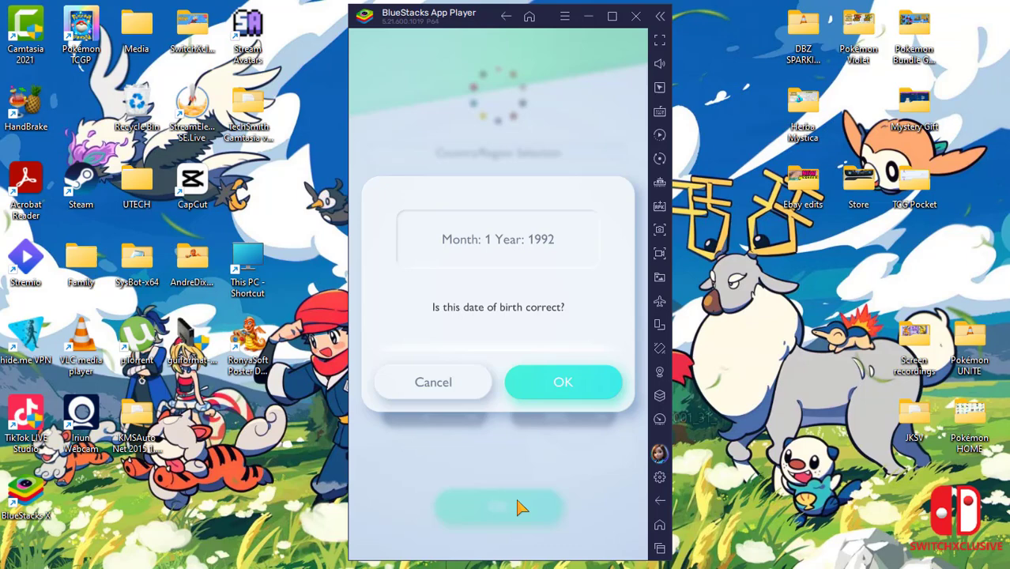
left_click(563, 388)
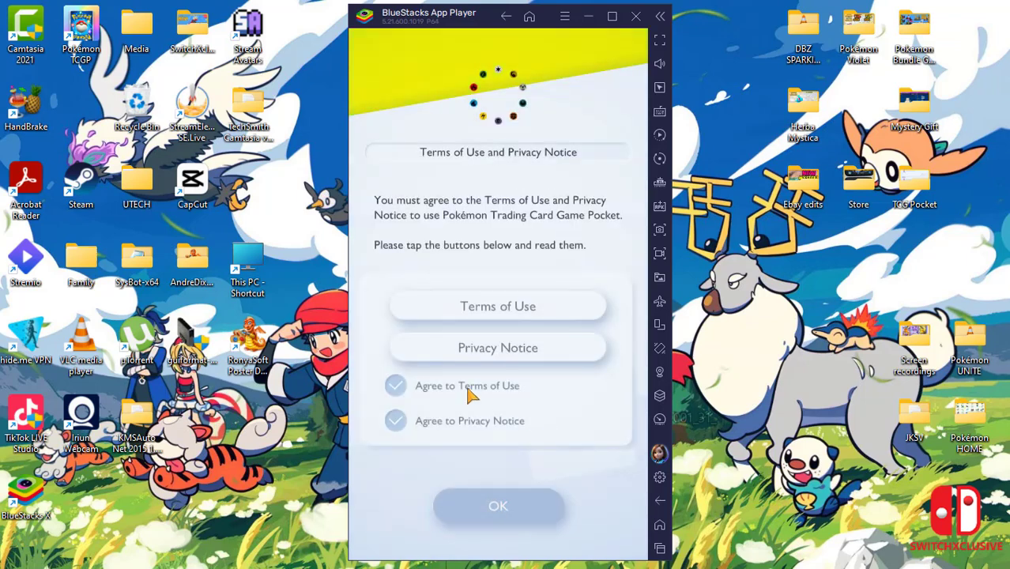
Review and agree to the Terms of Use and Privacy Notice, then continue.
left_click(477, 331)
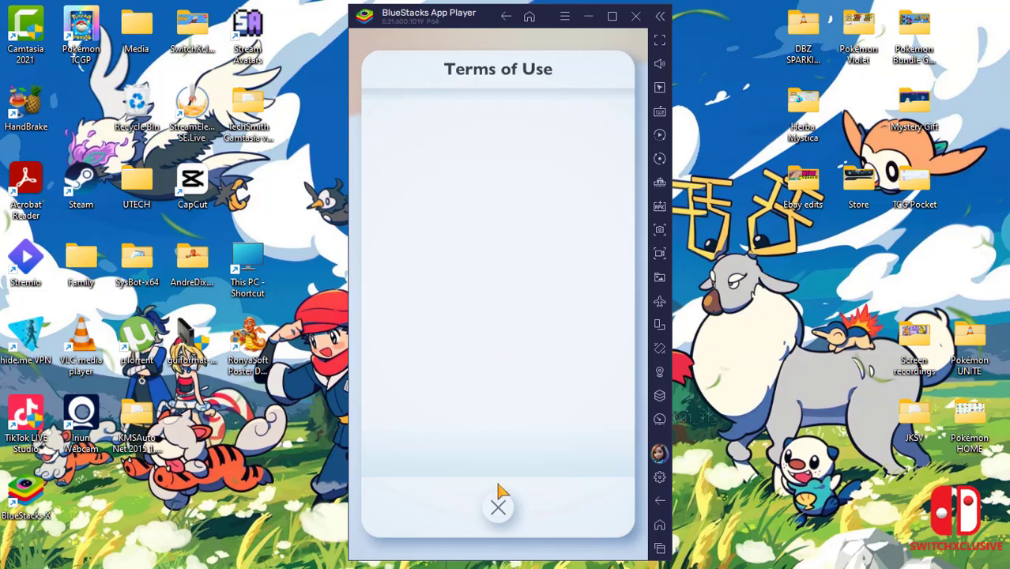
left_click(497, 508)
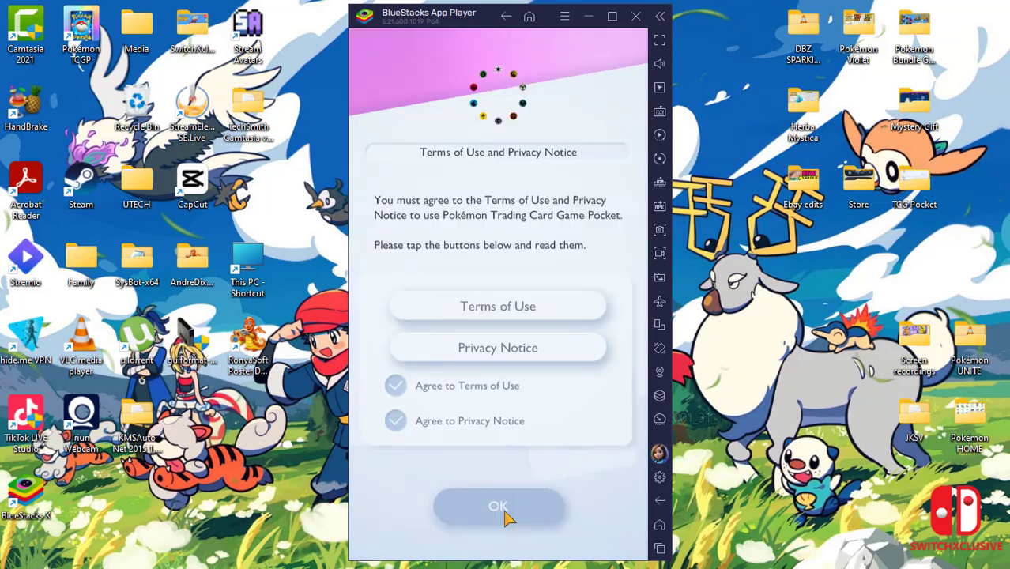
left_click(395, 387)
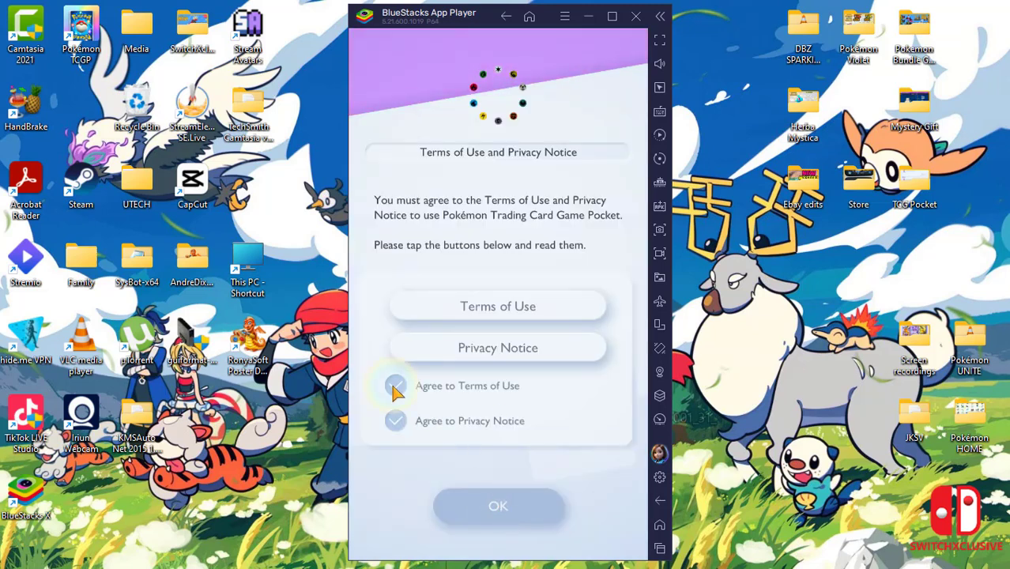
left_click(476, 357)
left_click(497, 509)
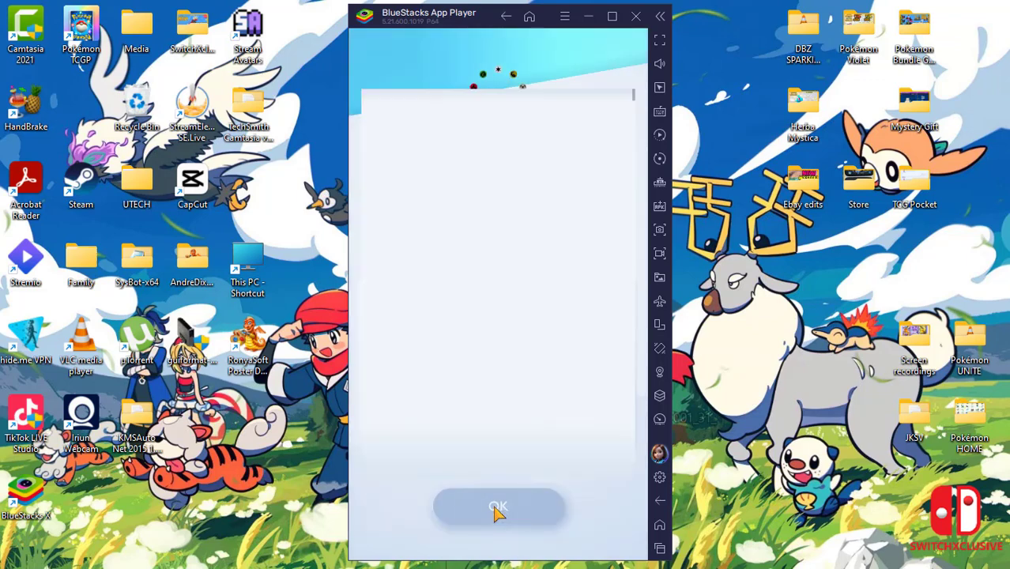
left_click(520, 515)
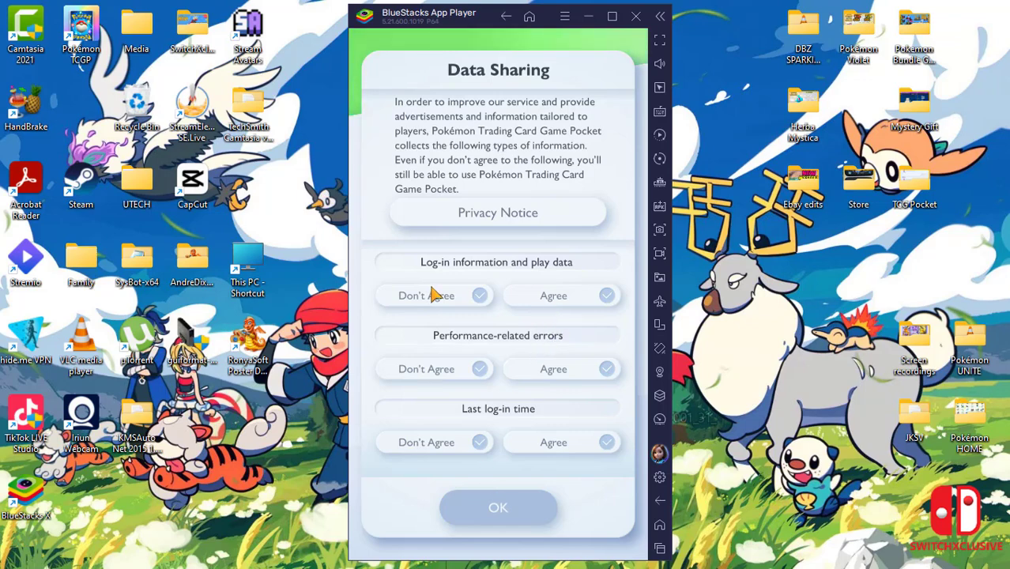
Decline all three data-sharing items, create new save data, and sign in with Google.
left_click(466, 444)
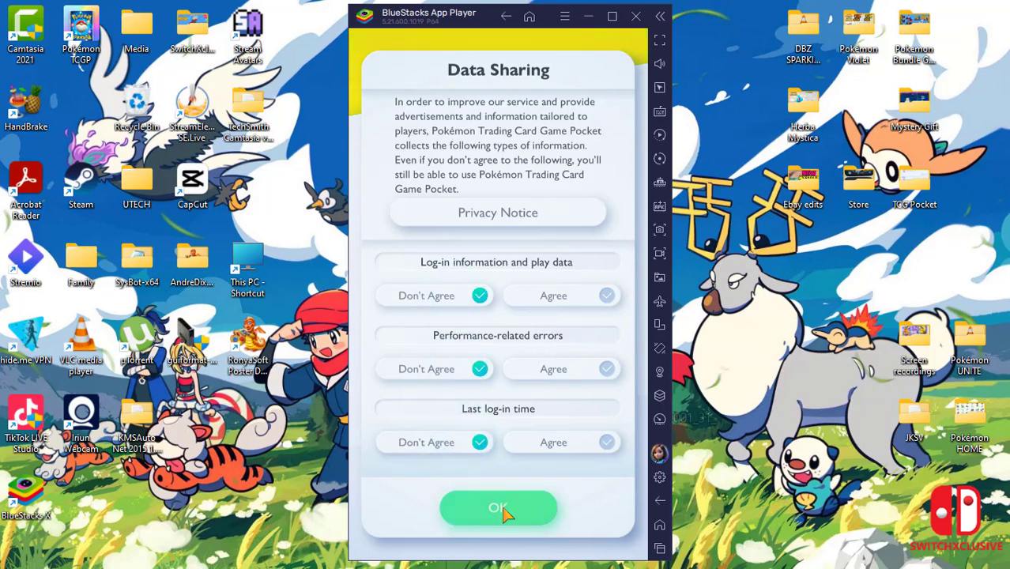
left_click(504, 512)
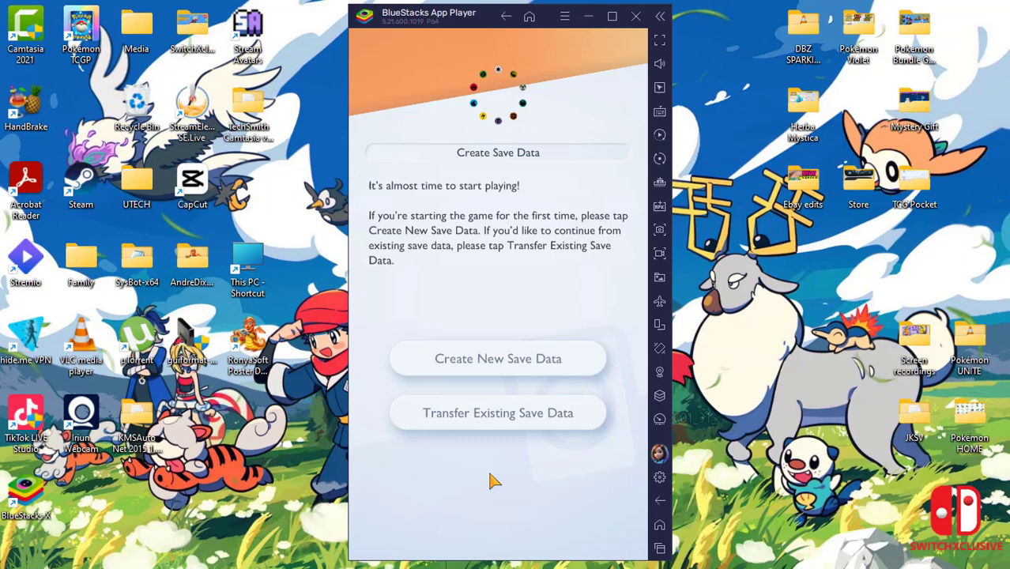
left_click(505, 365)
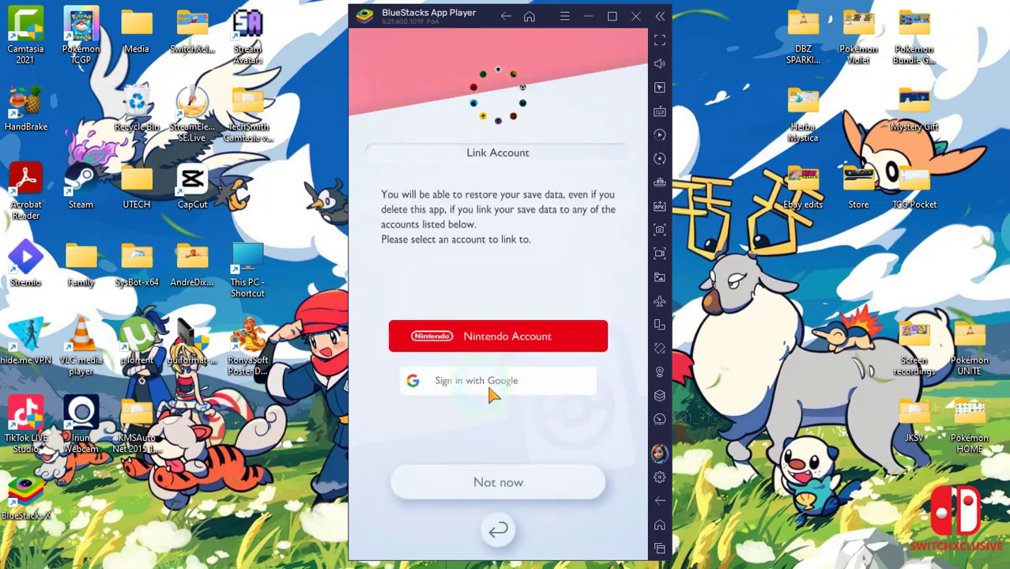
left_click(491, 385)
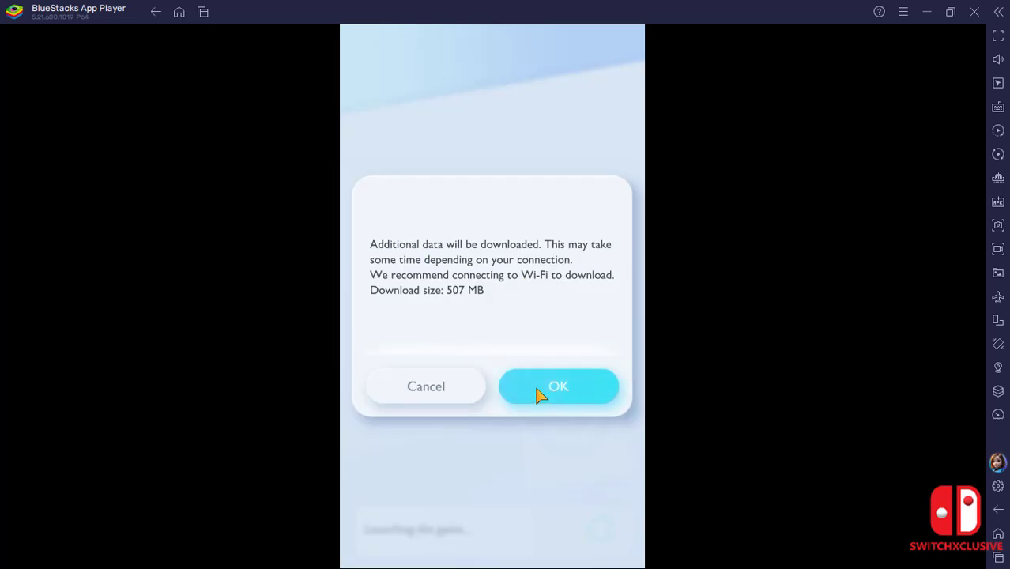
Download the additional game data, then enter and confirm a player name.
left_click(537, 395)
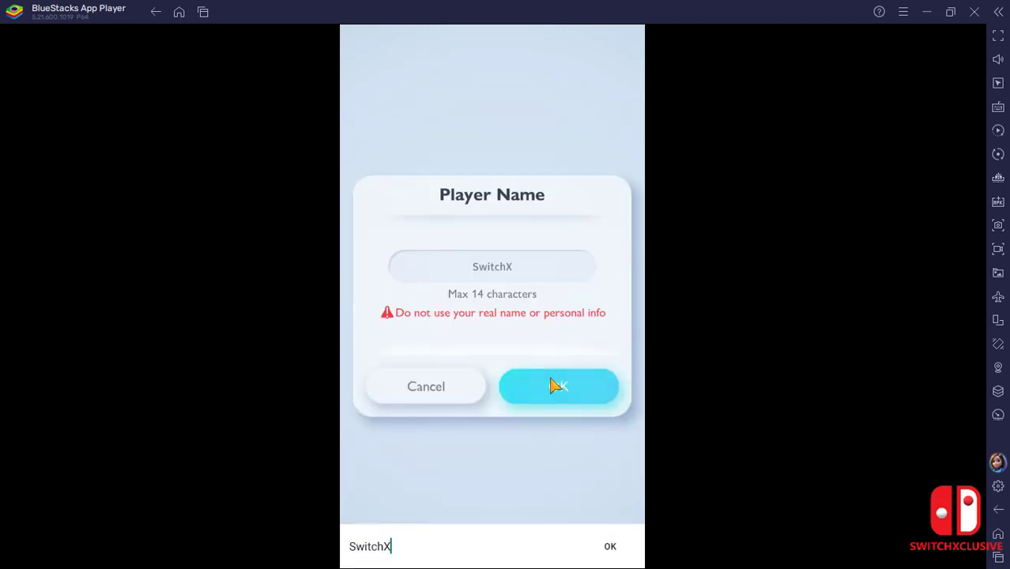
type("SwitchX")
left_click(554, 384)
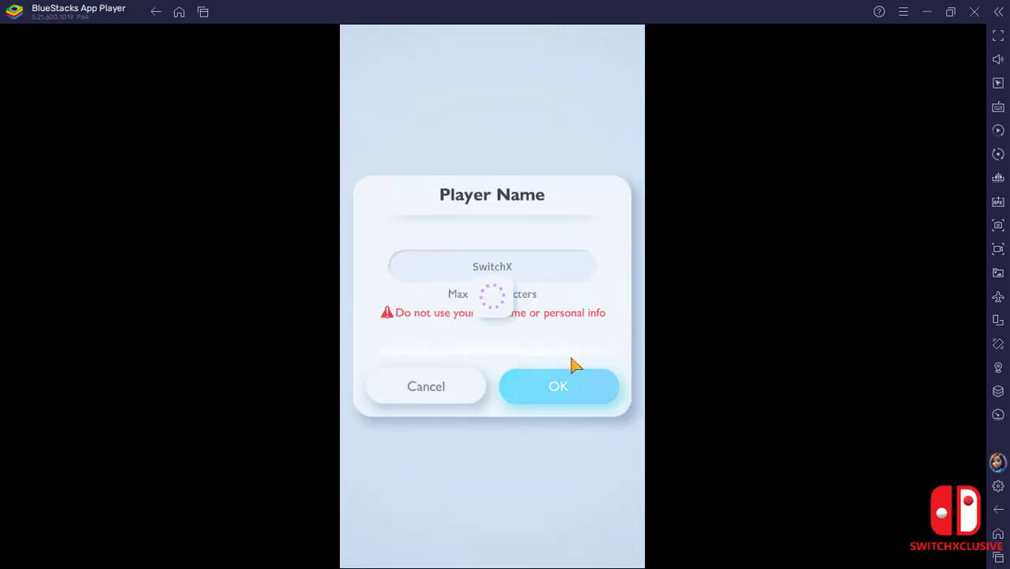
left_click(512, 401)
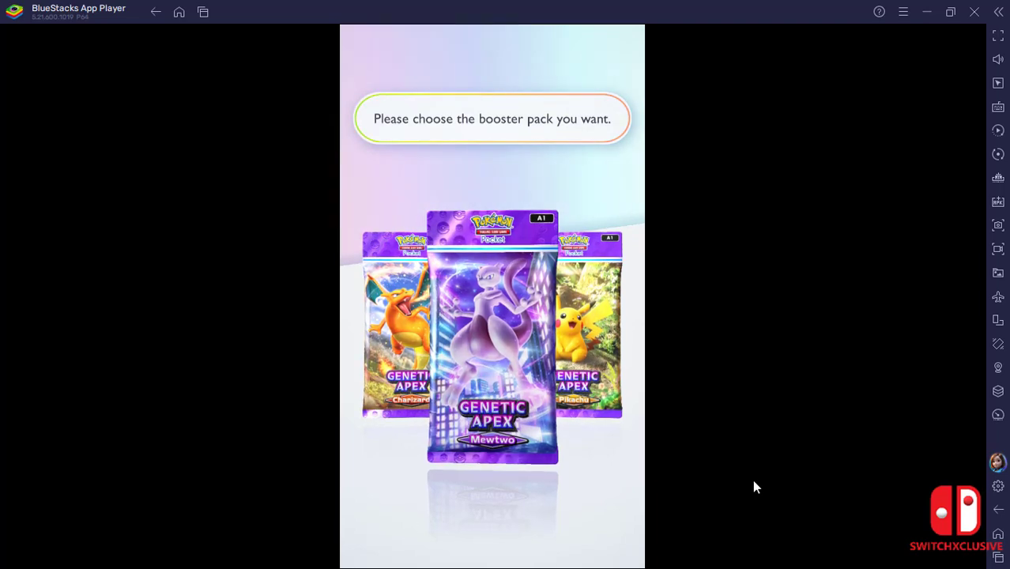
Choose the Pikachu Genetic Apex booster pack and tear it open.
left_click_drag(600, 371, 510, 374)
left_click(511, 374)
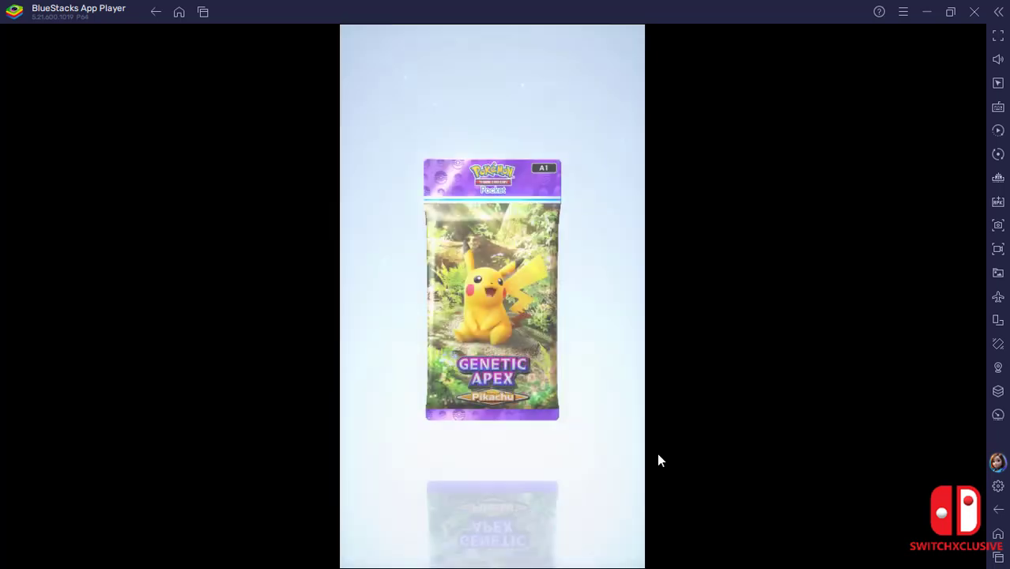
mouse_move(380, 360)
left_mouse_down()
mouse_move(644, 342)
mouse_move(656, 360)
left_mouse_up()
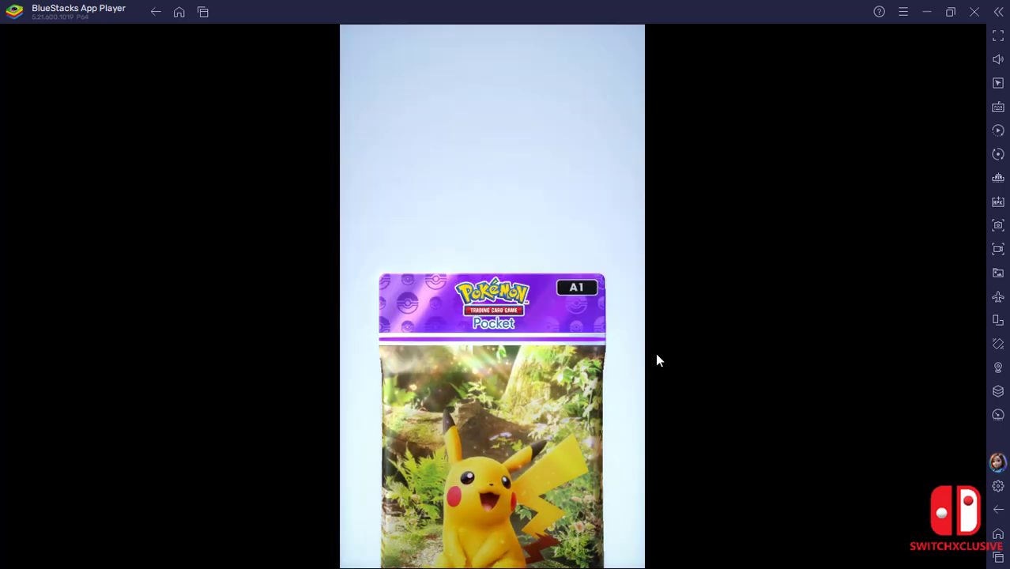
mouse_move(421, 353)
left_mouse_down()
mouse_move(901, 358)
mouse_move(541, 370)
left_mouse_up()
left_click_drag(388, 345, 733, 349)
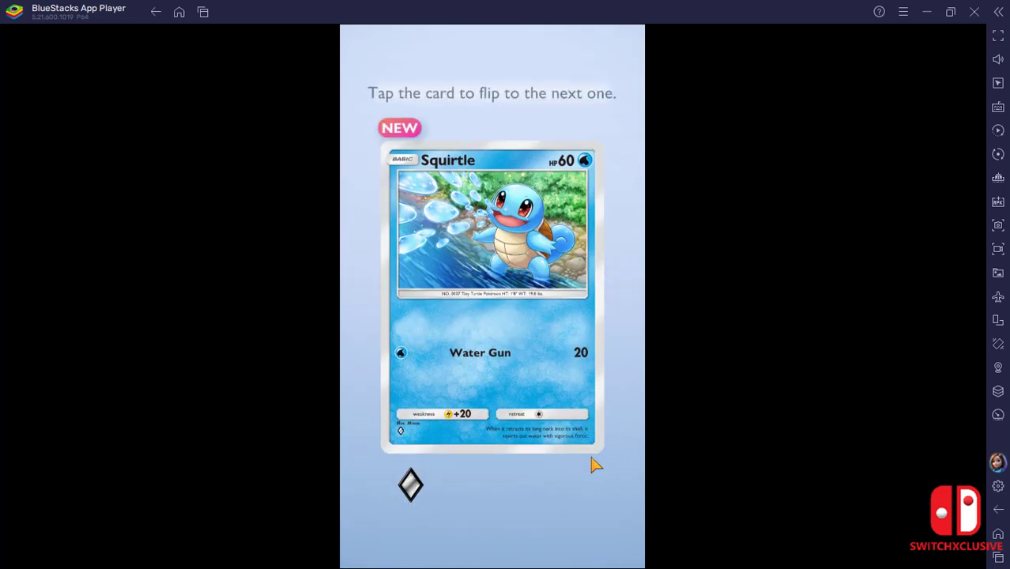
Flip through Squirtle, Diglett, Paras and Rapidash to reveal Arcanine ex.
left_click(582, 358)
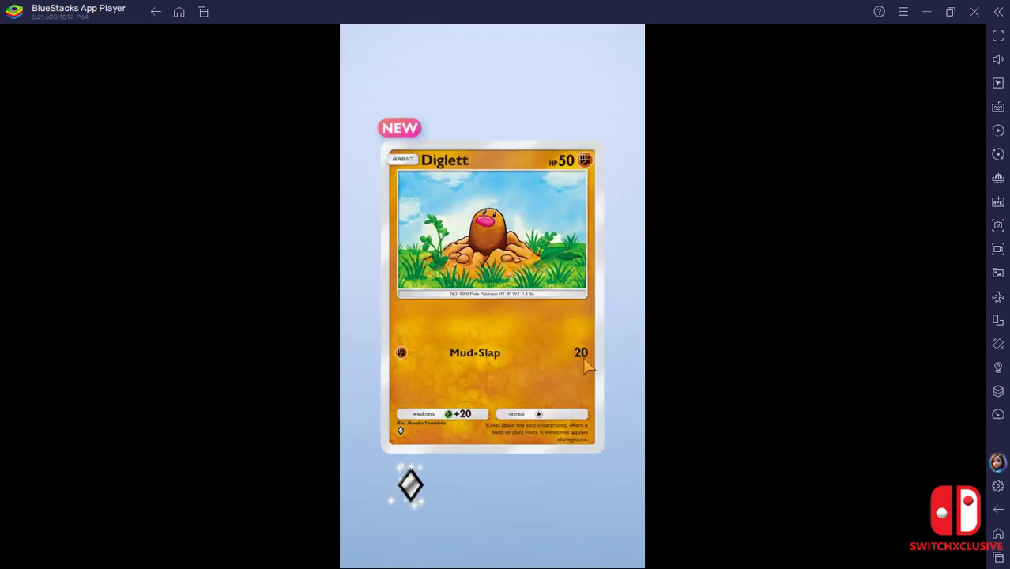
left_click(582, 358)
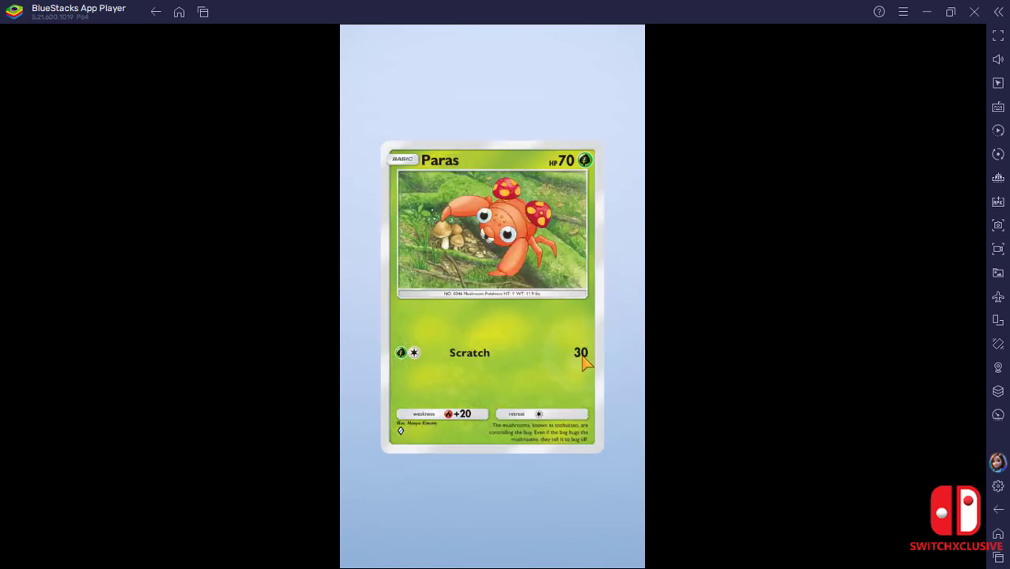
left_click(585, 365)
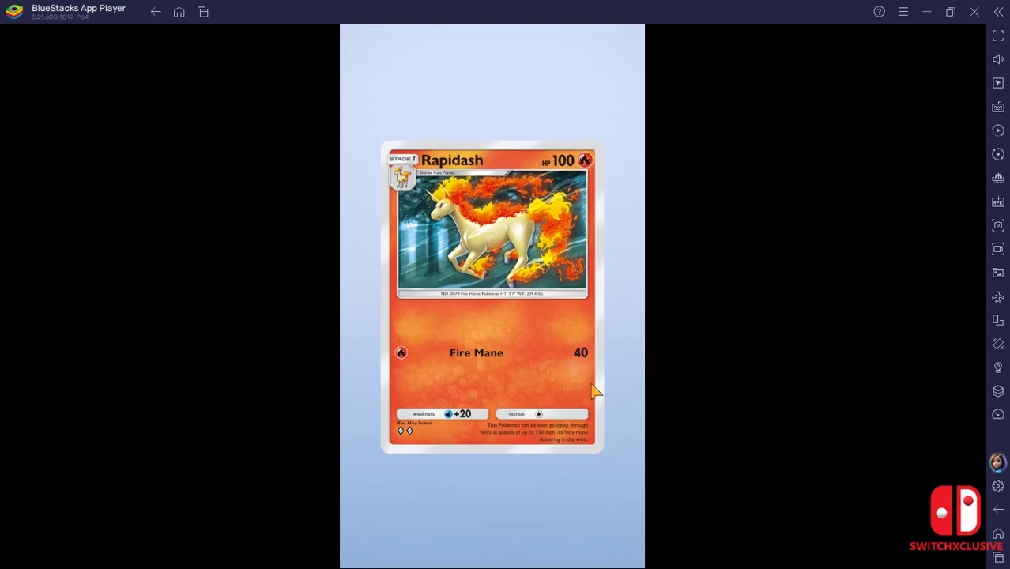
left_click(584, 391)
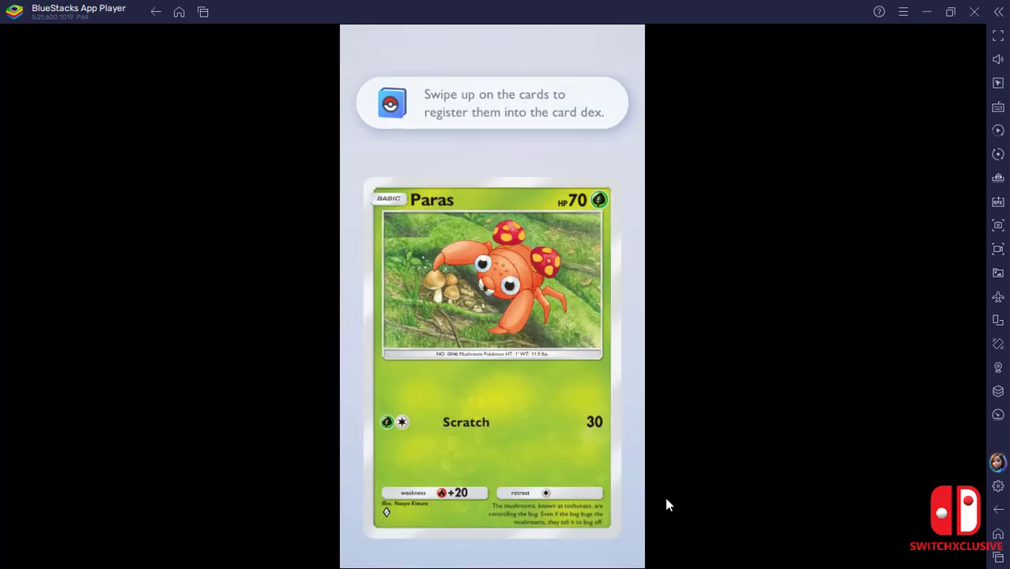
Register the five cards in the card dex, dismiss the tip, and view card 041 up close.
left_click_drag(531, 496, 524, 221)
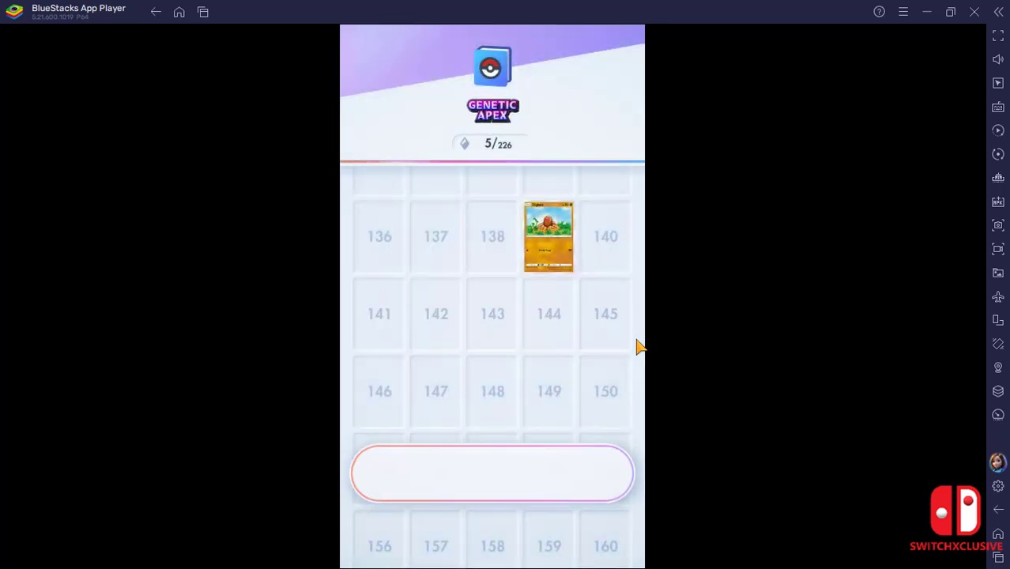
left_click(557, 480)
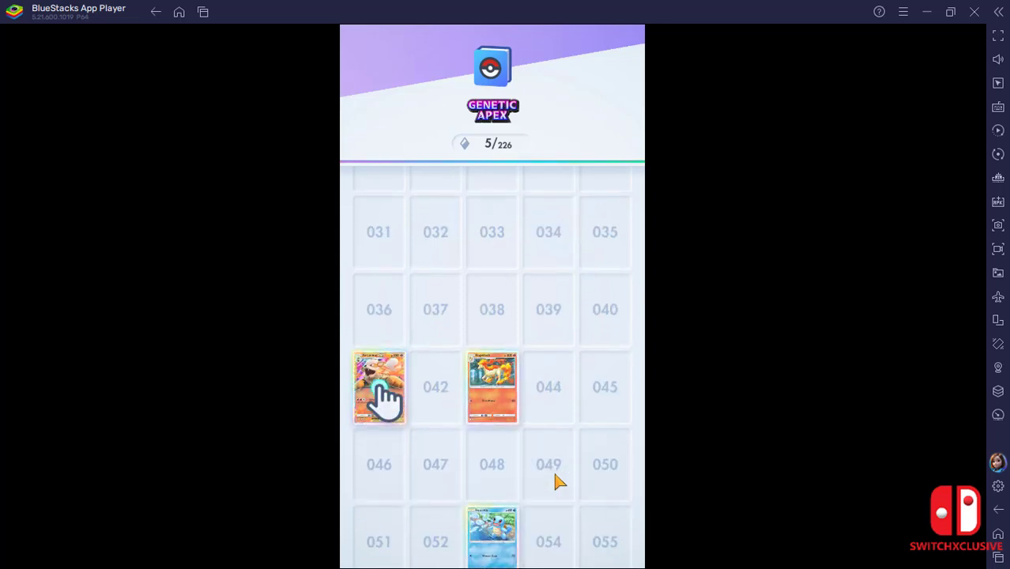
left_click(373, 419)
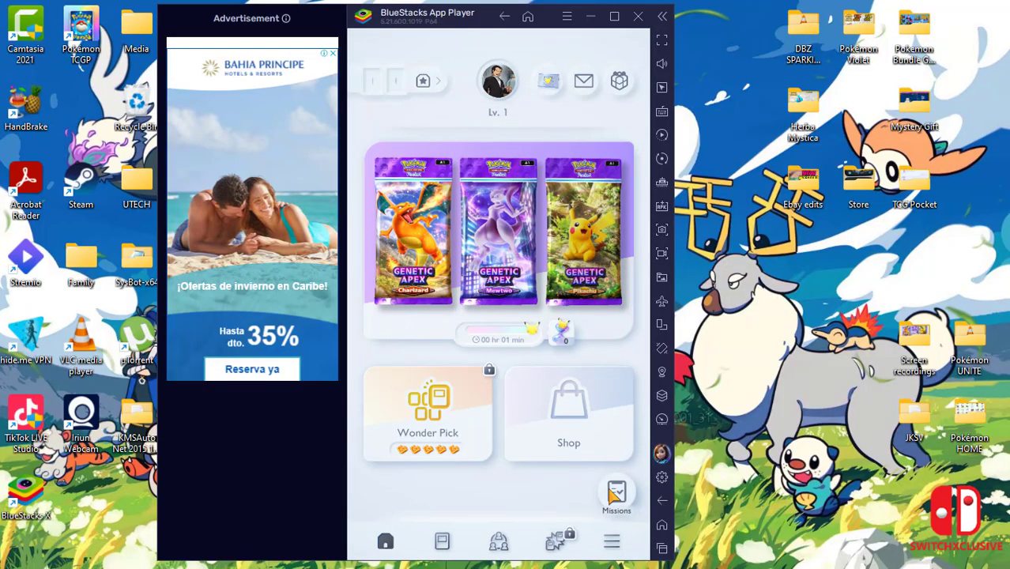
Go to Missions from the home screen to see the Dex Missions.
left_click(614, 495)
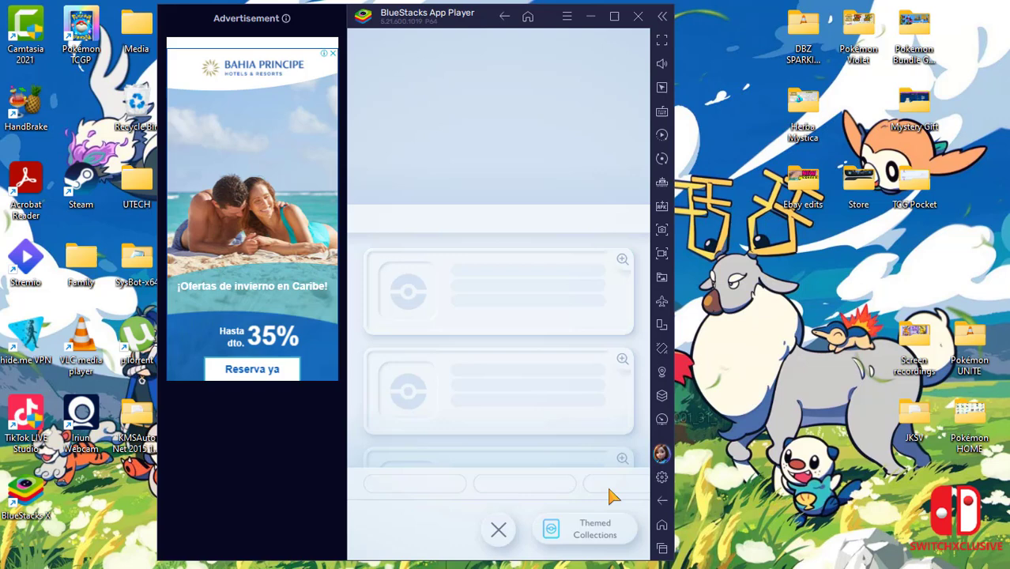